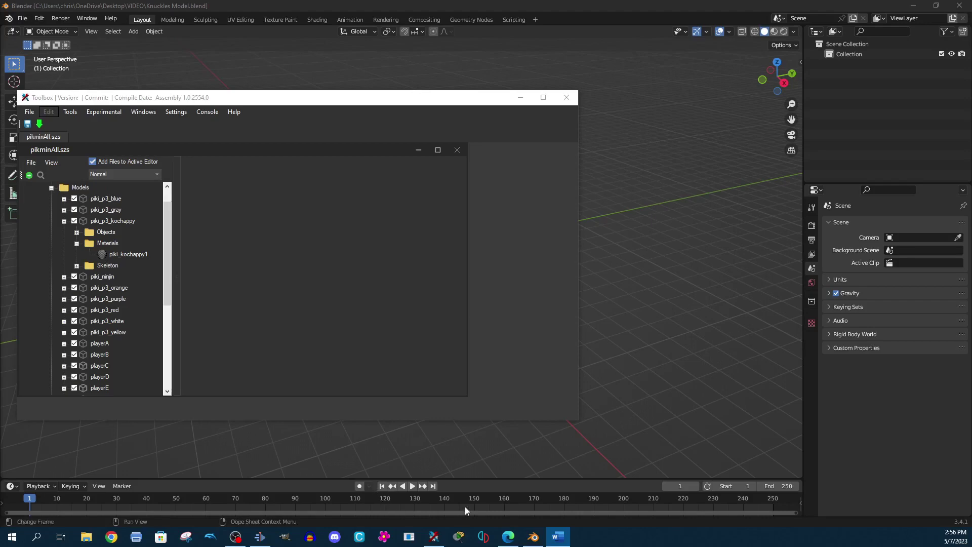
click(508, 537)
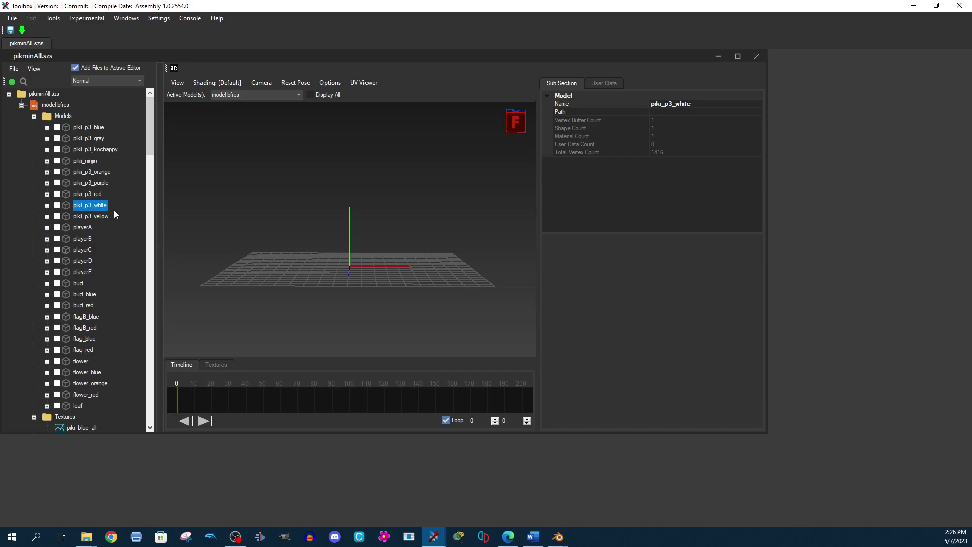
Show the piki_p3_red model in the viewport and look through its objects and materials
click(58, 194)
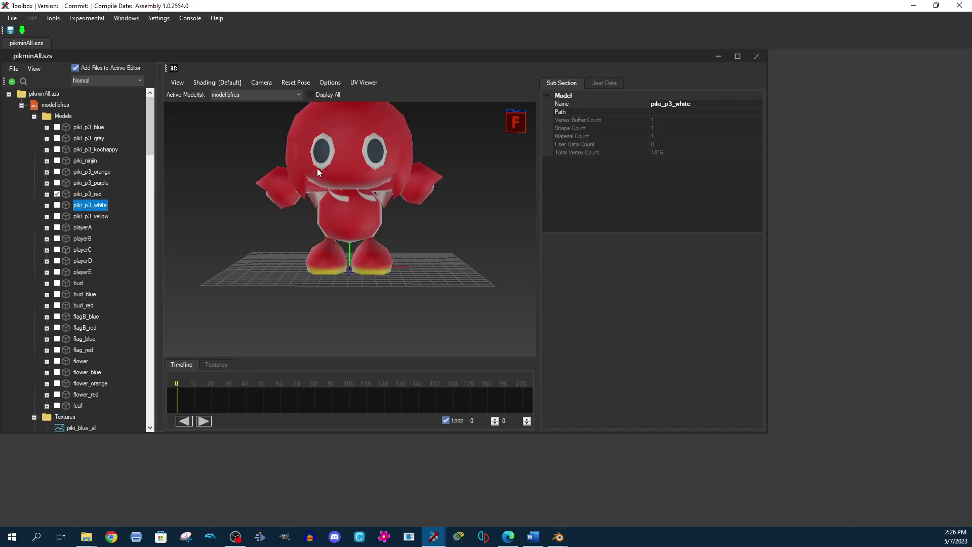
click(46, 194)
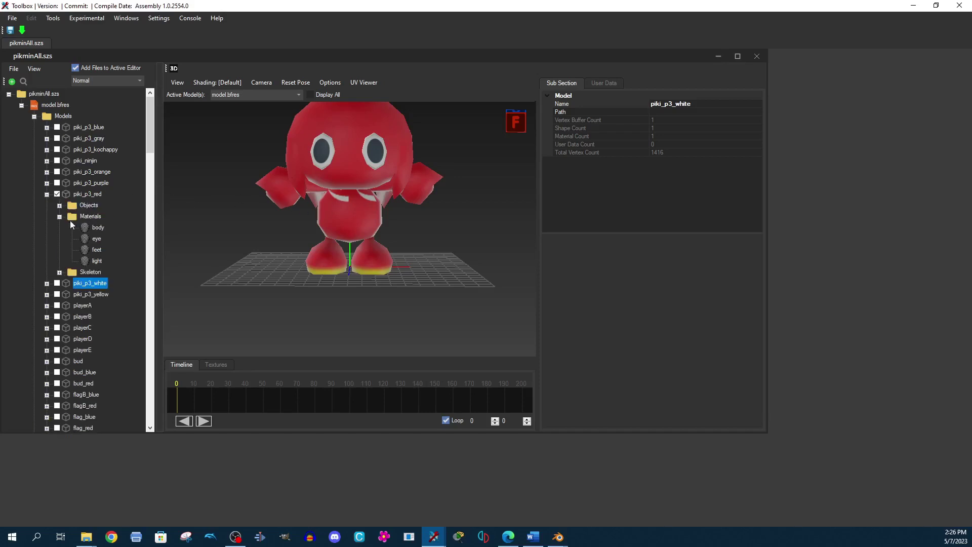
click(60, 205)
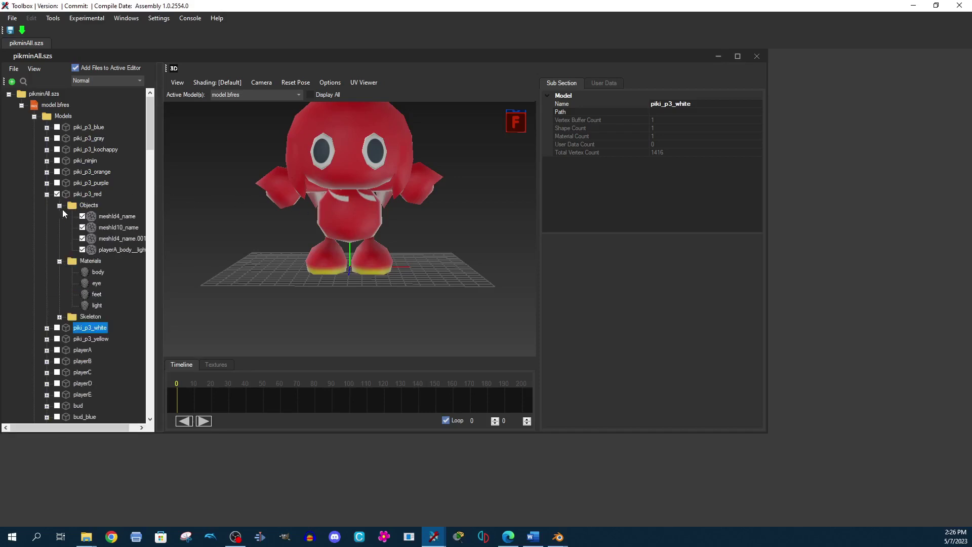
click(59, 205)
click(59, 216)
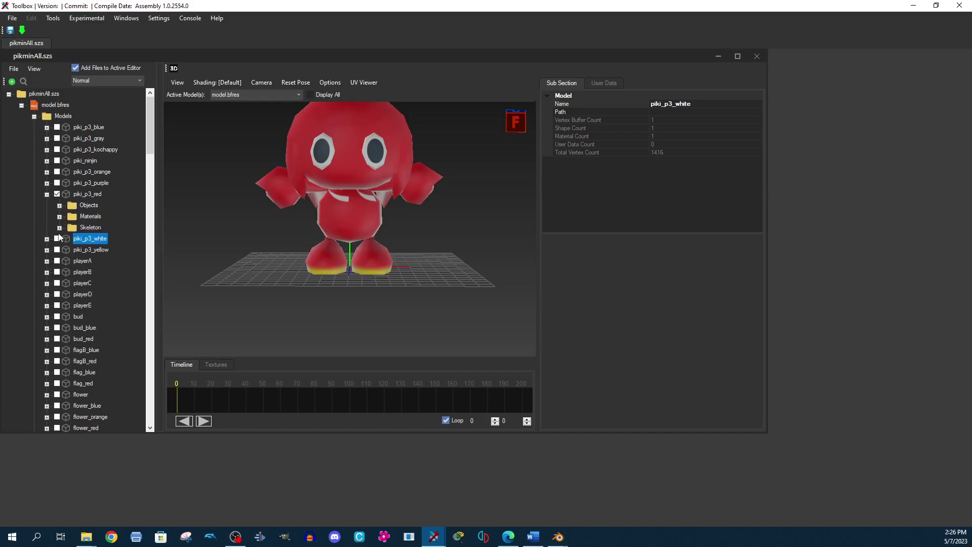
Hide piki_p3_red, show playerC instead and look through playerC's objects and materials
click(57, 194)
click(57, 283)
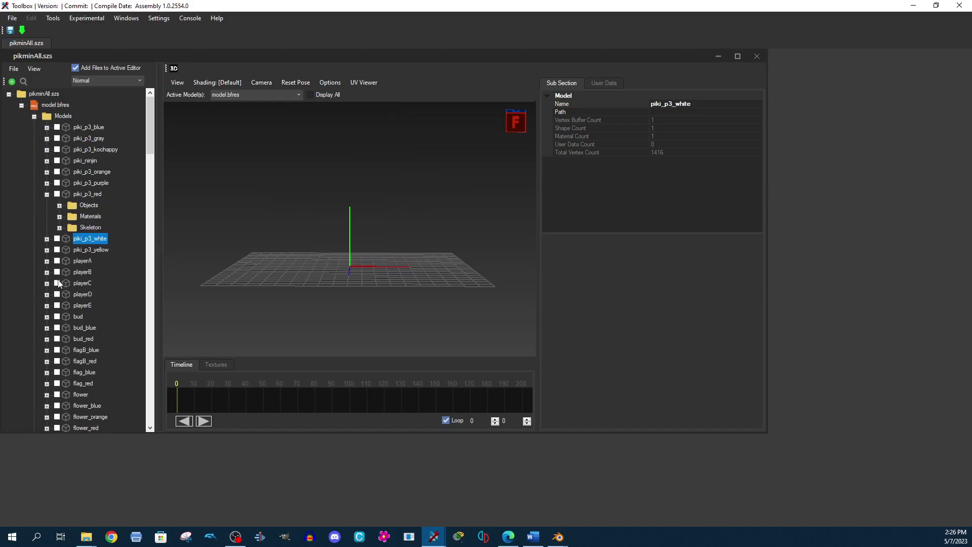
click(47, 283)
click(60, 294)
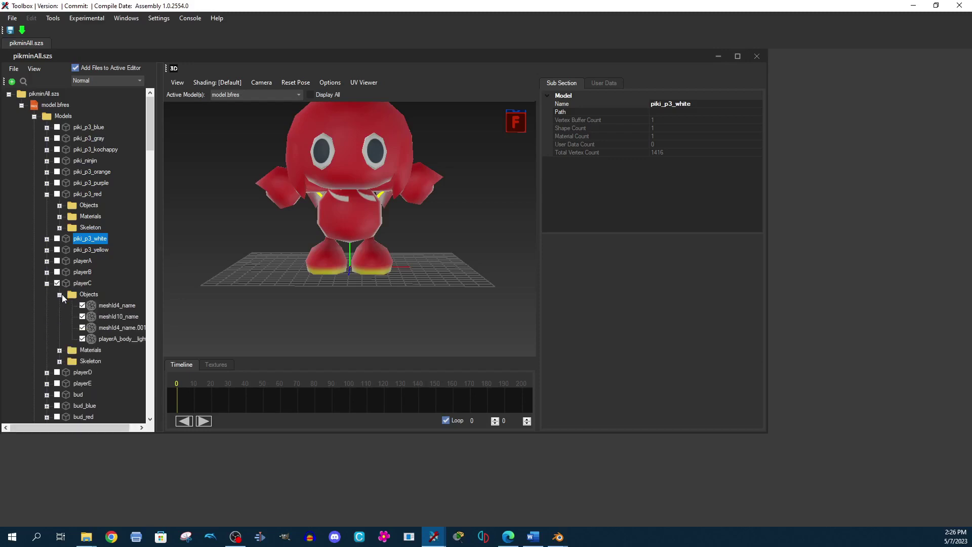
click(59, 350)
click(97, 395)
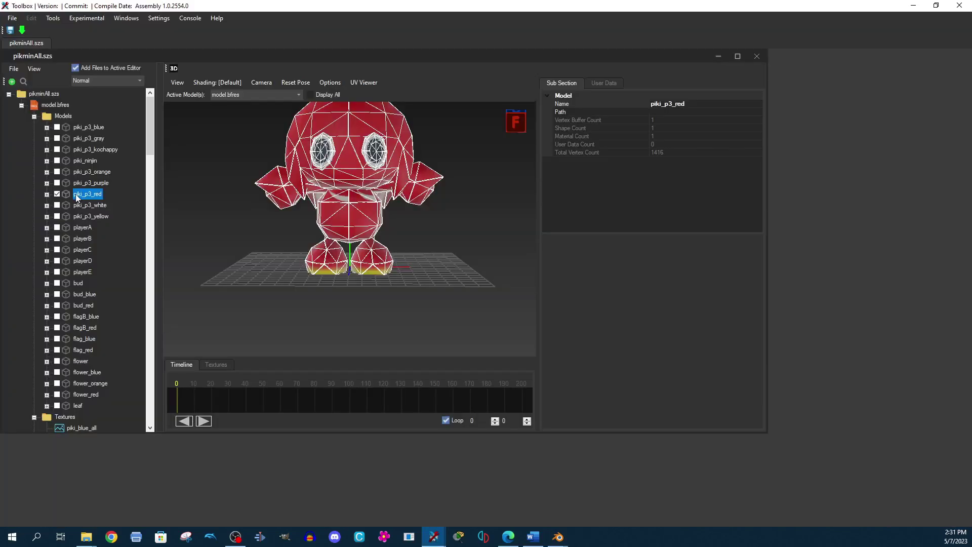
Examine the Baby Chao.003 object and the material inside the piki_p3_purple model
click(46, 184)
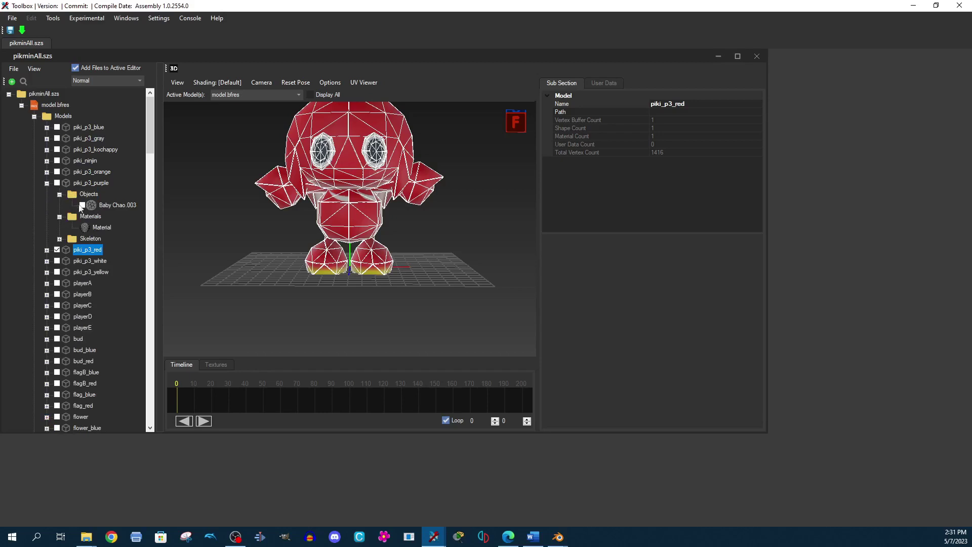
click(102, 205)
click(96, 228)
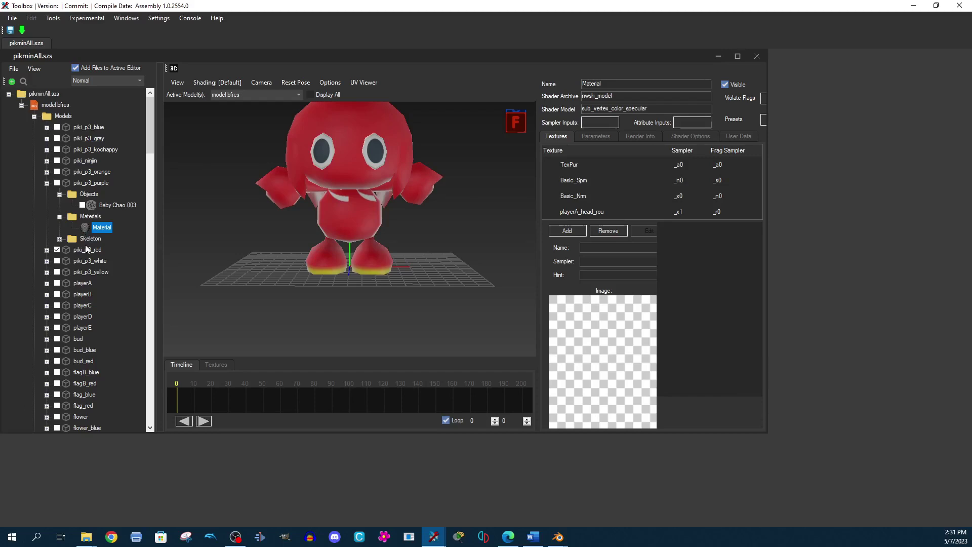
Expand piki_p3_red and inspect its individual meshes, finishing on meshId4_name
click(47, 250)
click(95, 277)
key(Down)
key(Down)
key(Down)
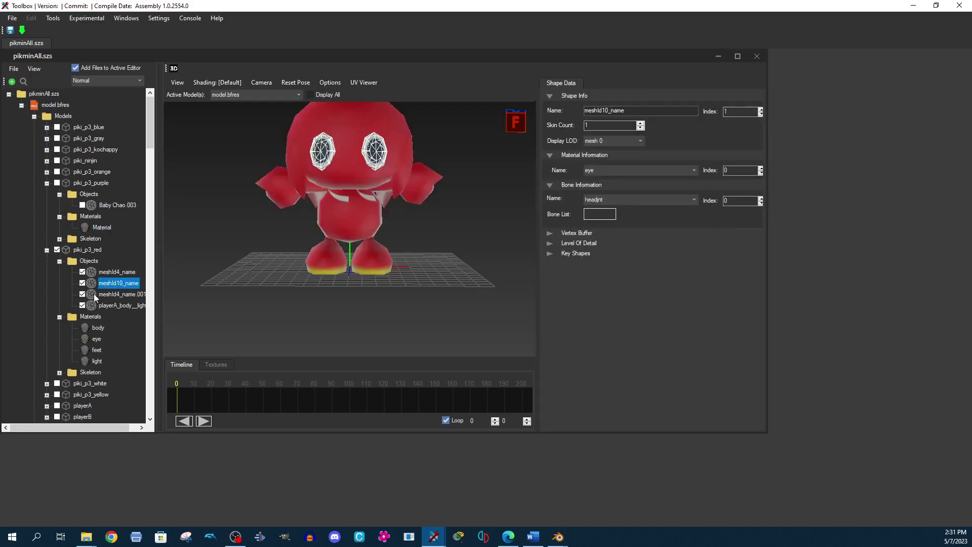
click(104, 274)
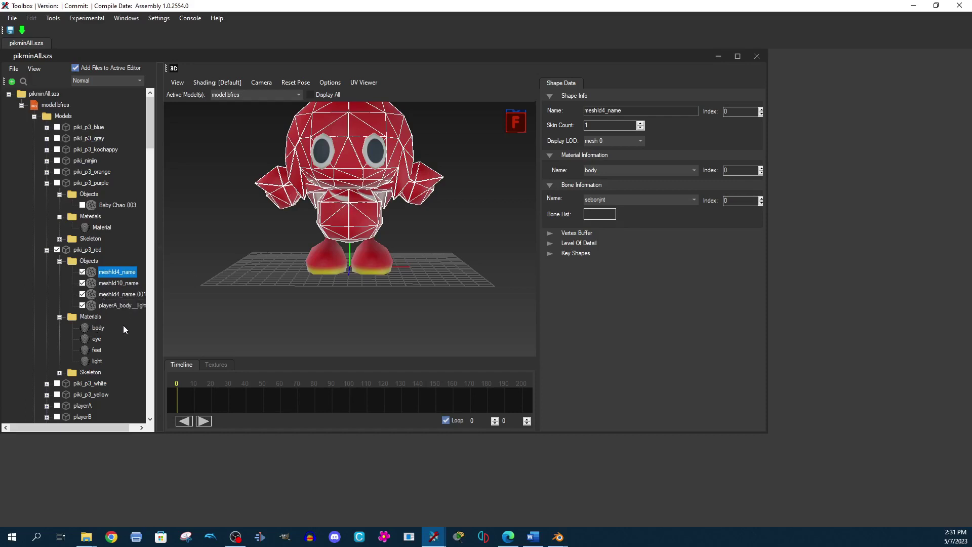
Switch to Blender and join the red Chao's feet, body and eye meshes into one object, with the eye mesh active
key(alt+Tab)
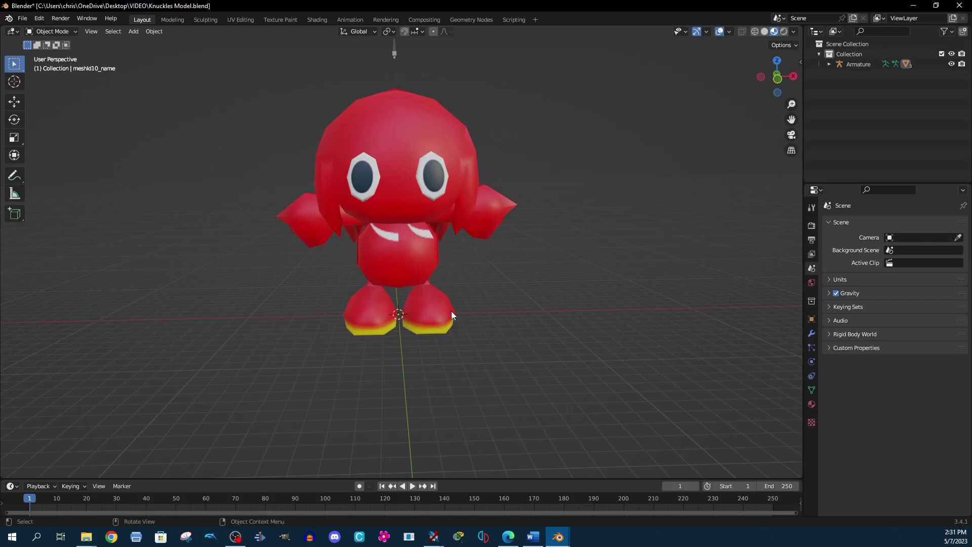
click(451, 311)
shift+click(429, 253)
shift+click(429, 179)
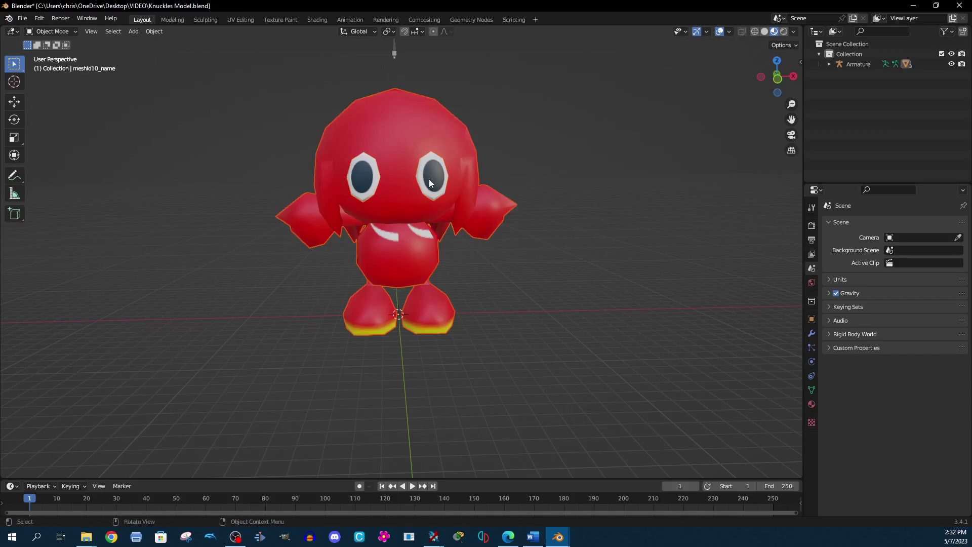
click(154, 32)
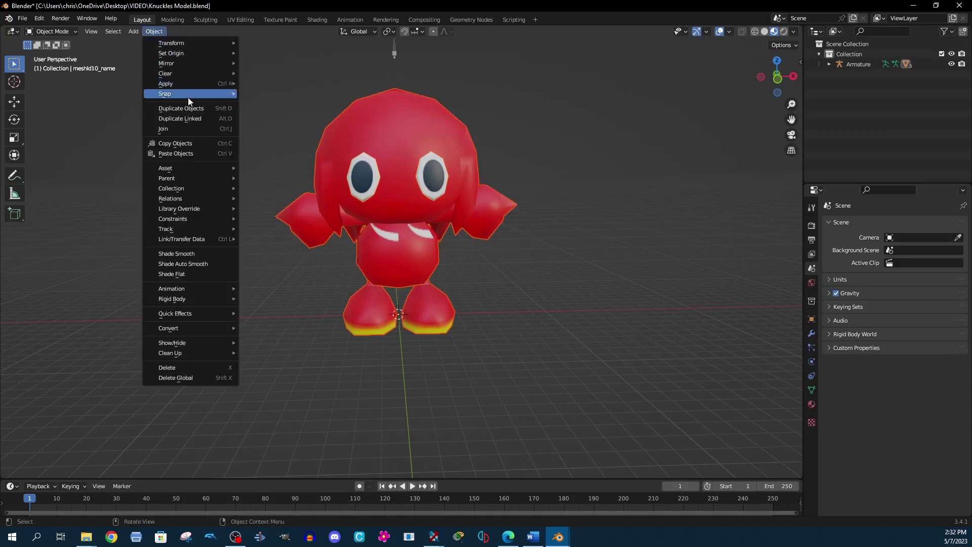
click(201, 129)
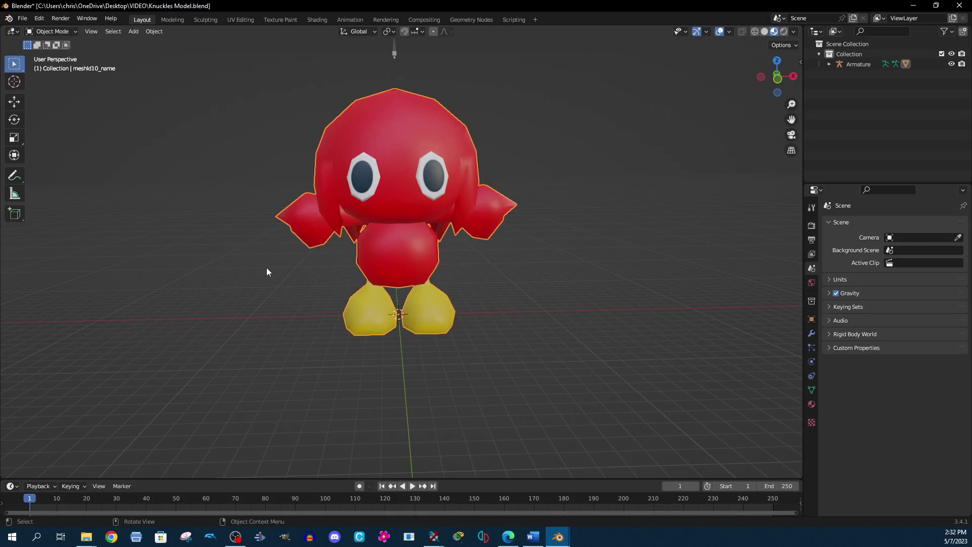
Set up UV editing of the joined mesh with its UV maps list expanded and the viewport in Material Preview shading
click(235, 21)
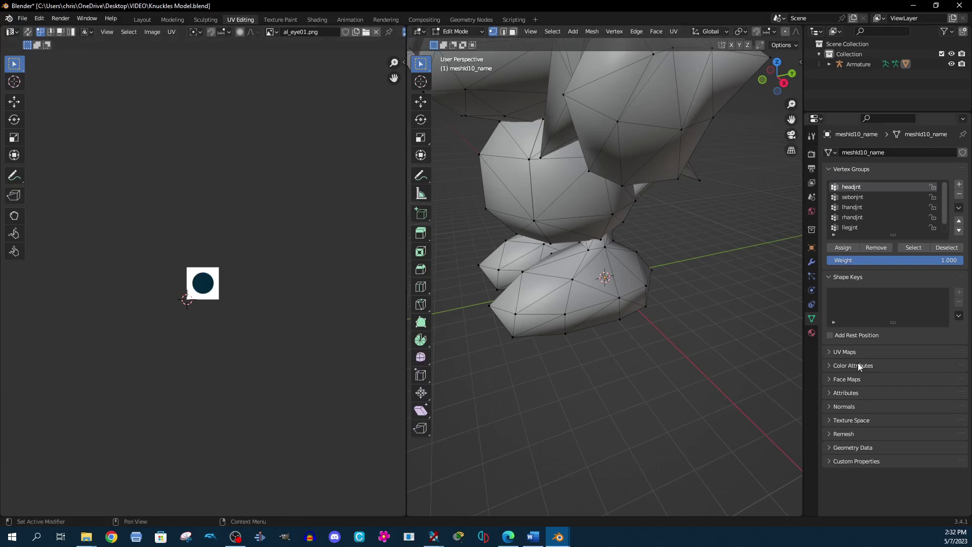
click(845, 353)
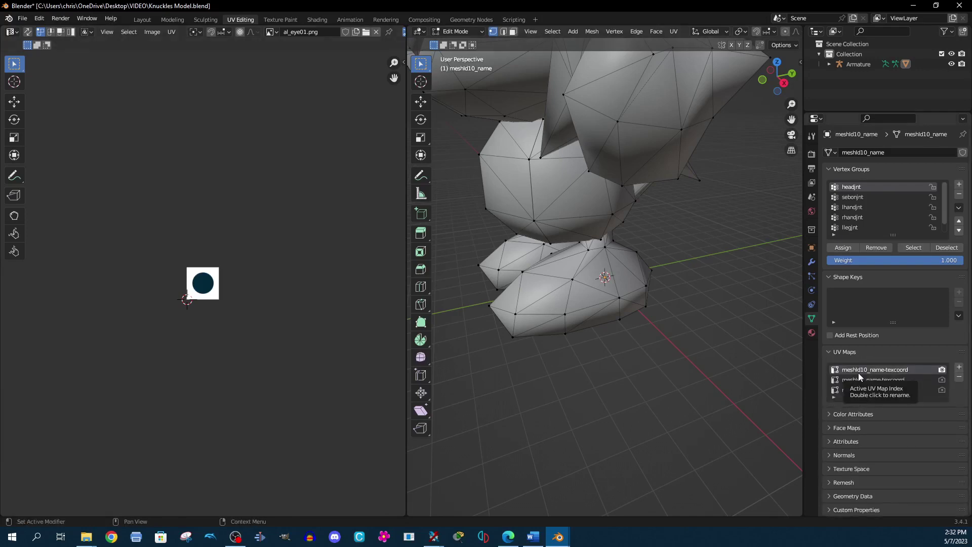
middle_drag(658, 309, 612, 302)
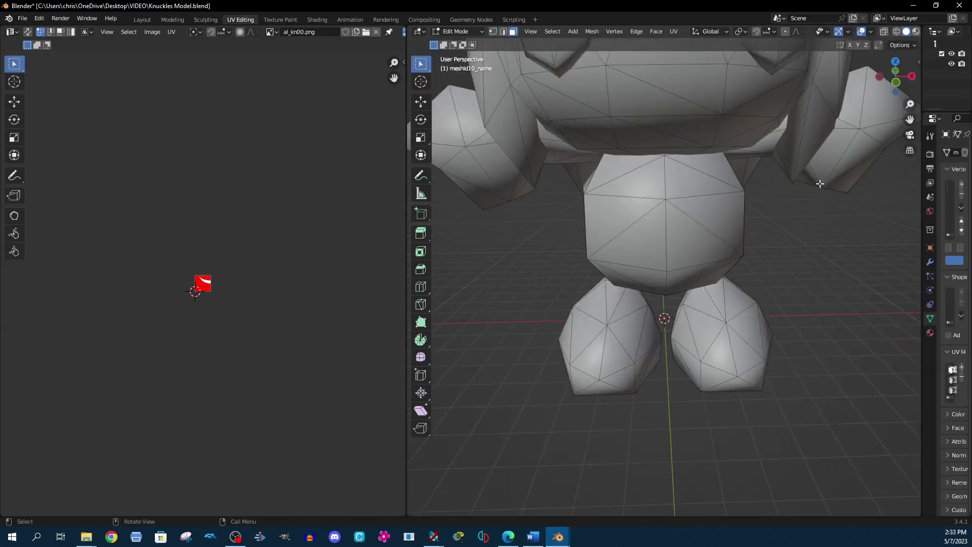
click(915, 33)
middle_drag(775, 202, 753, 207)
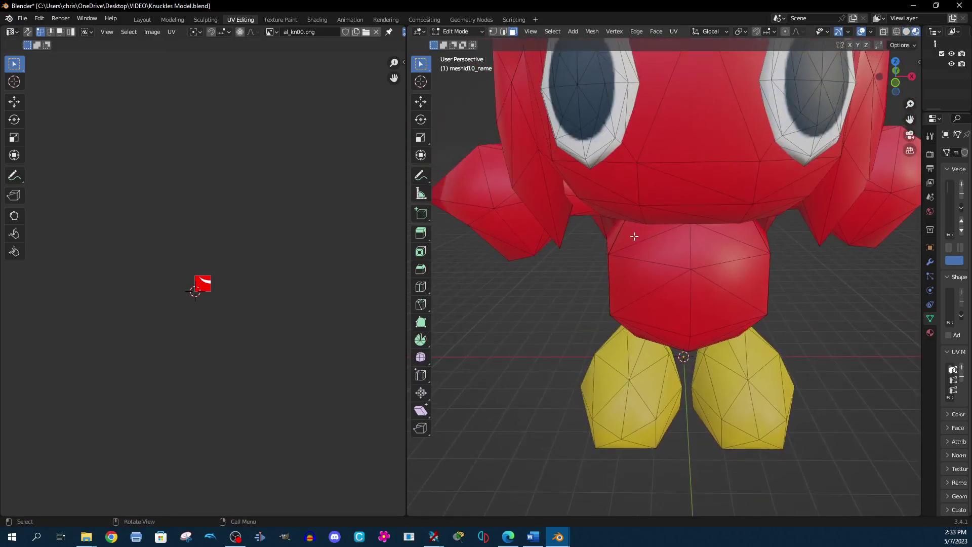
middle_drag(723, 310, 749, 322)
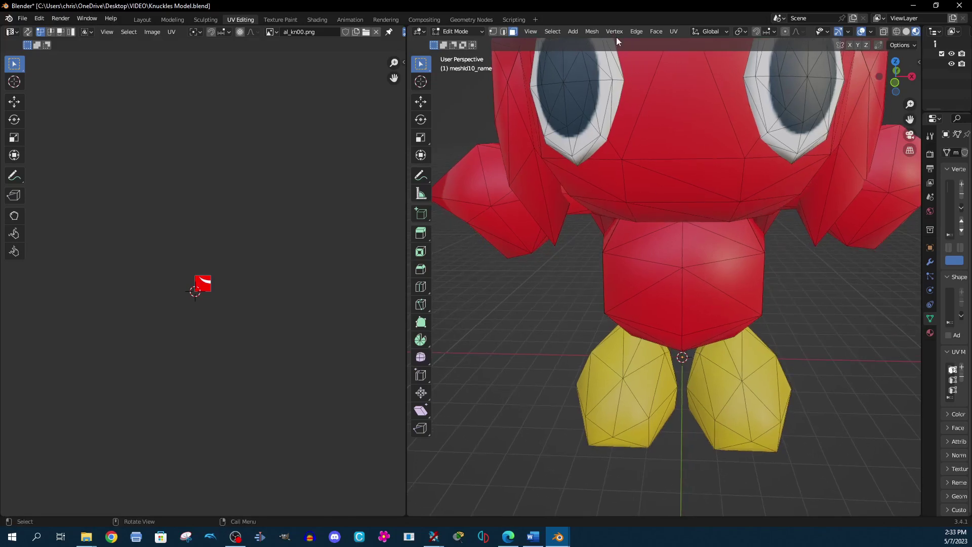
drag(921, 253, 749, 274)
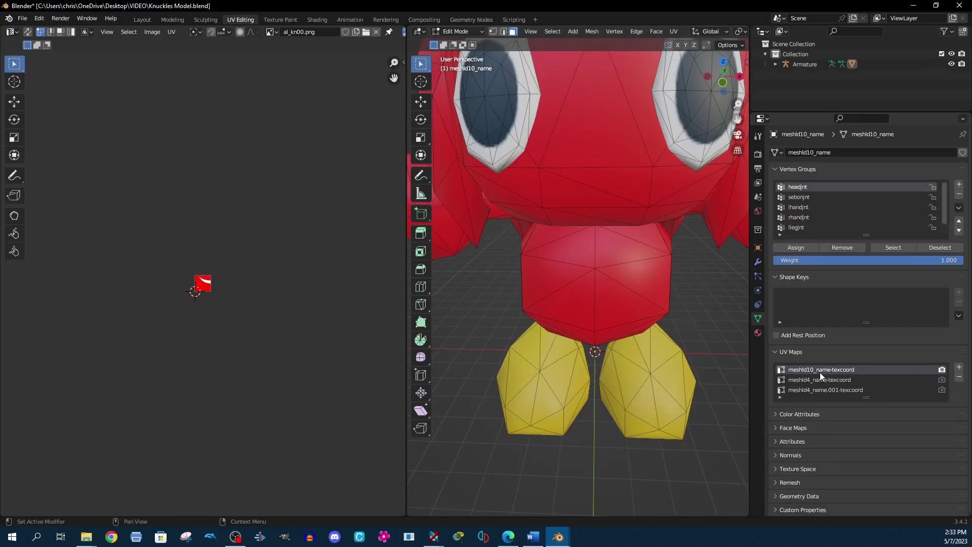
Make meshId4_name.001-texcoord the active and rendered UV map, and select a face on the upper chest
click(942, 379)
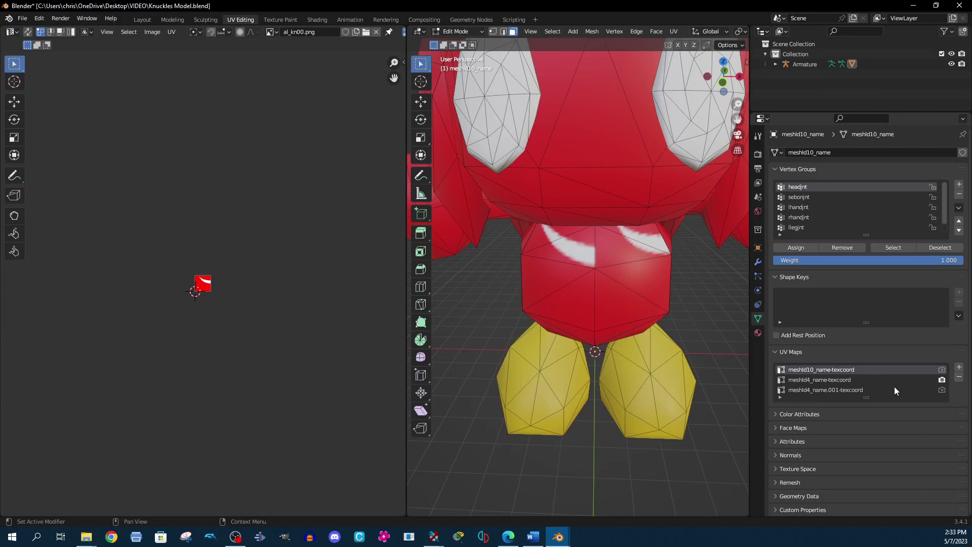
click(942, 390)
click(849, 389)
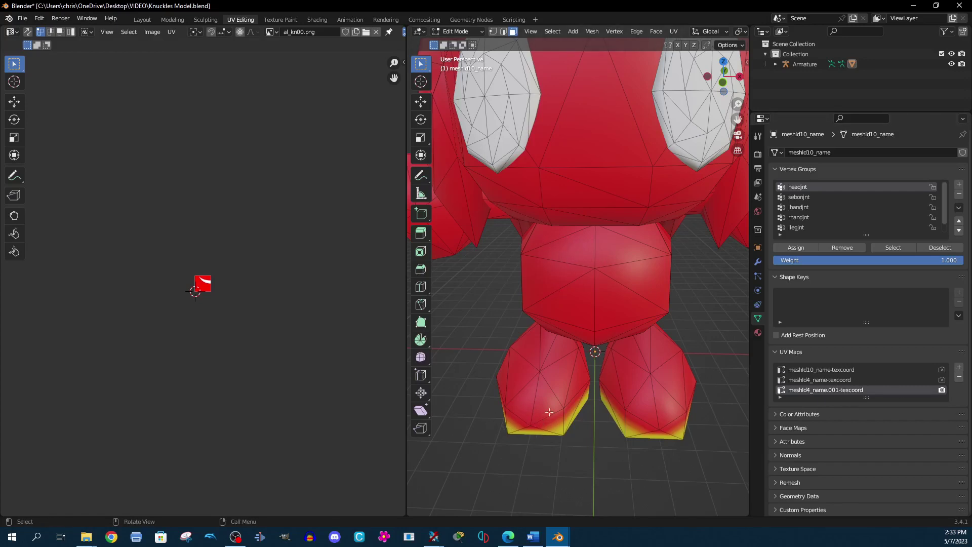
click(542, 235)
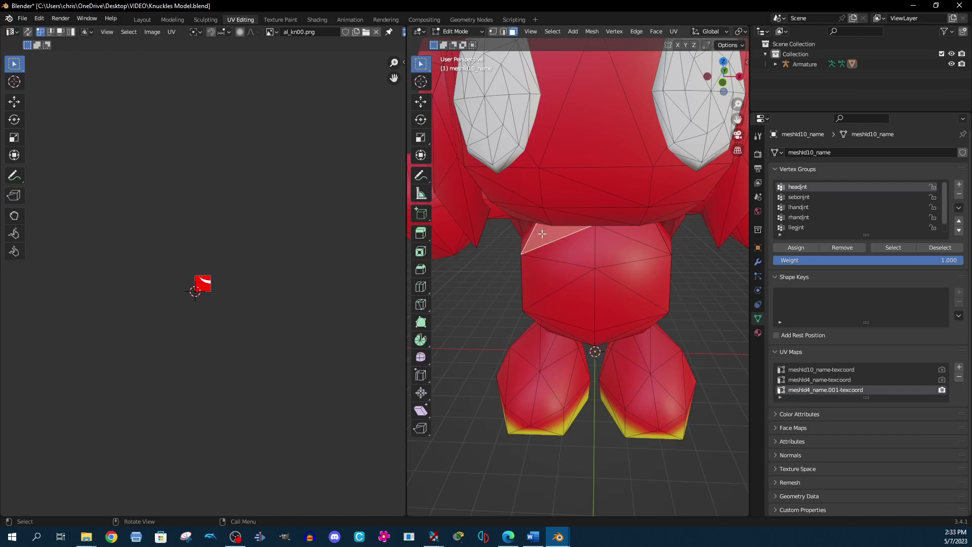
click(582, 250)
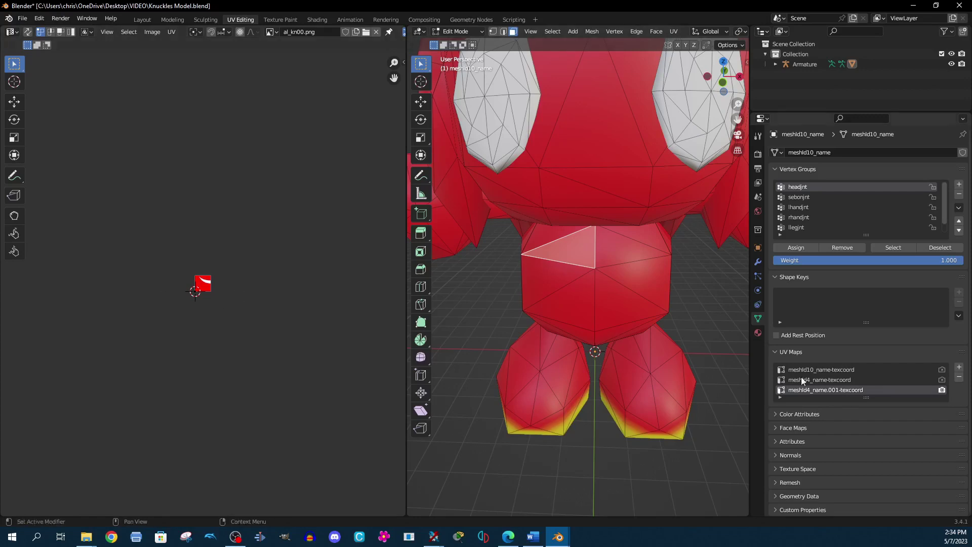
Remove the meshId10_name-texcoord and meshId4_name-texcoord UV maps from the joined mesh
click(870, 369)
click(959, 377)
click(959, 377)
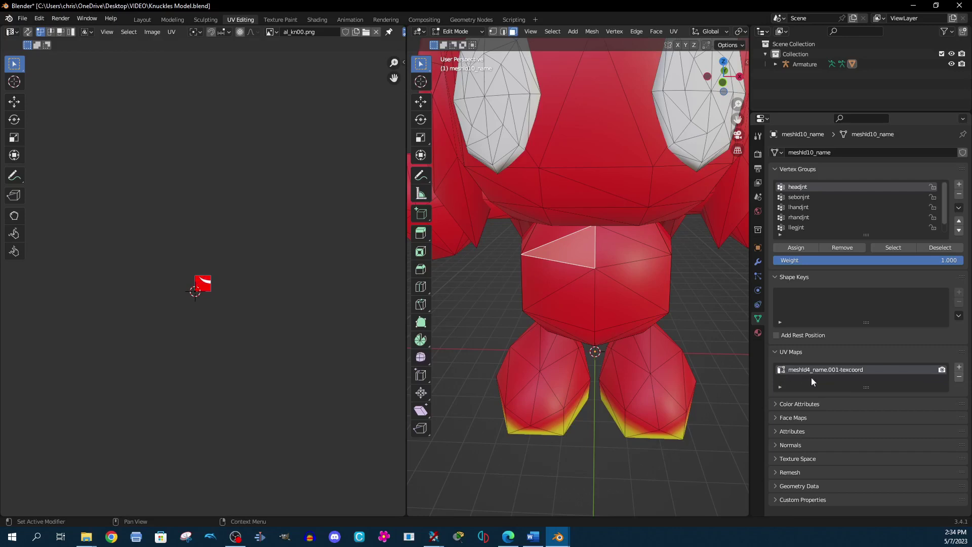
Select the four upper chest faces and unwrap them
shift+click(545, 237)
shift+click(591, 255)
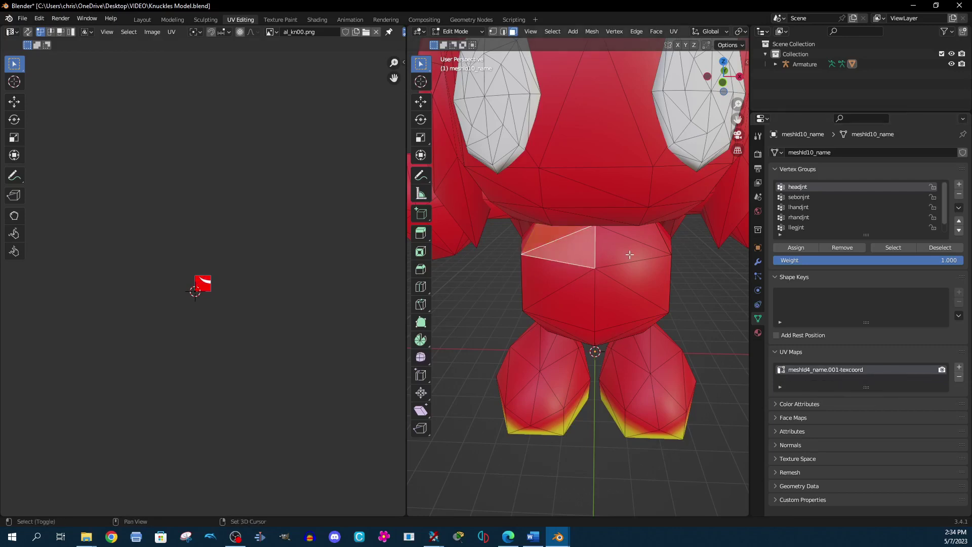
shift+click(657, 237)
shift+click(646, 234)
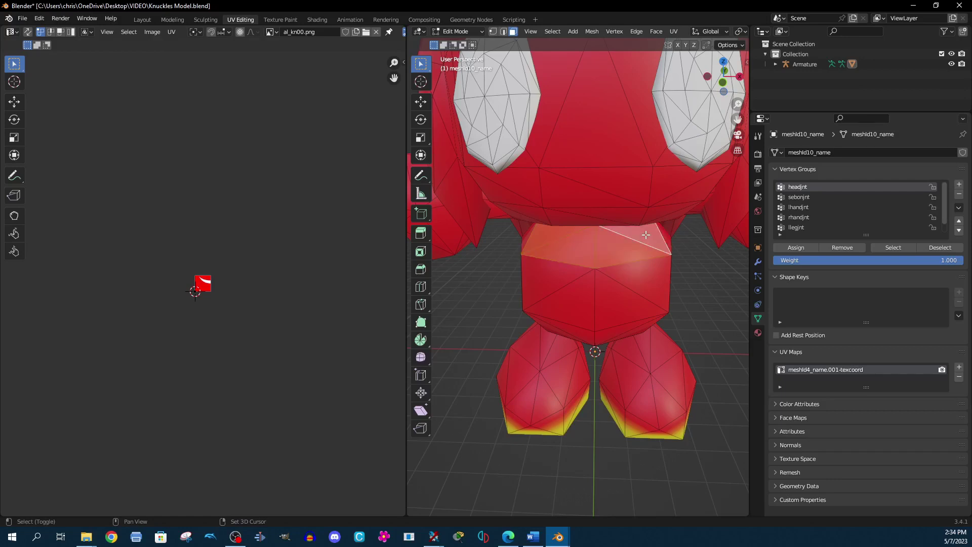
click(677, 33)
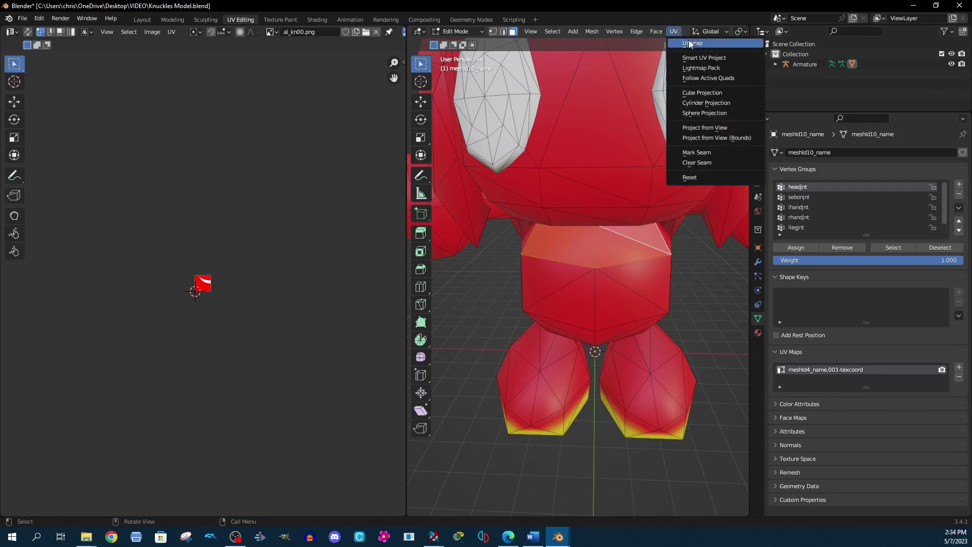
click(690, 44)
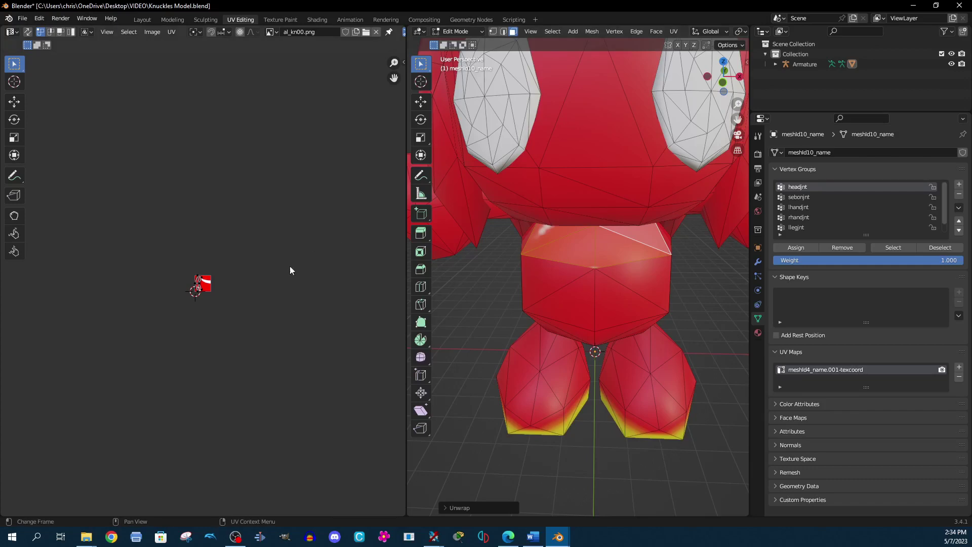
With al_kn00.png displayed, select the two lower chest faces in the UV layout and mirror them along Y
click(271, 32)
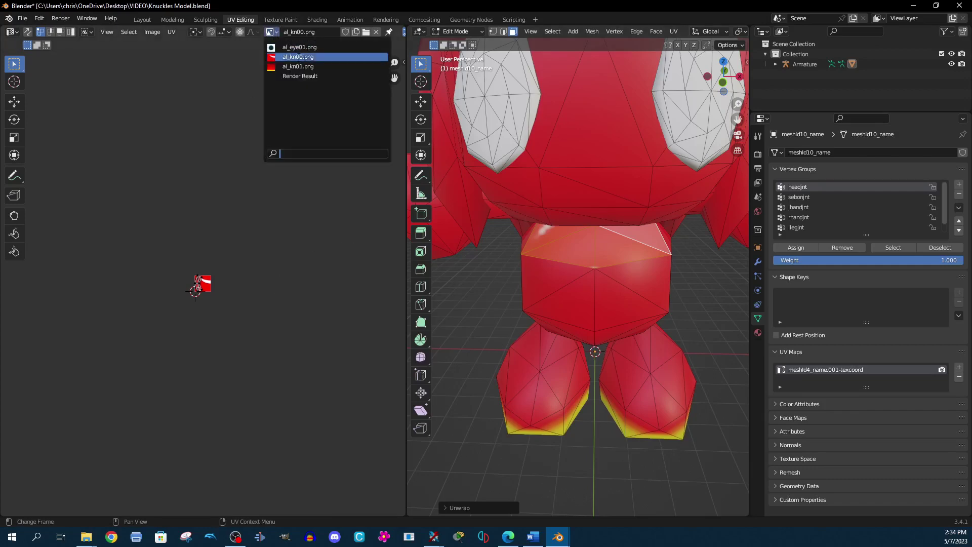
click(277, 57)
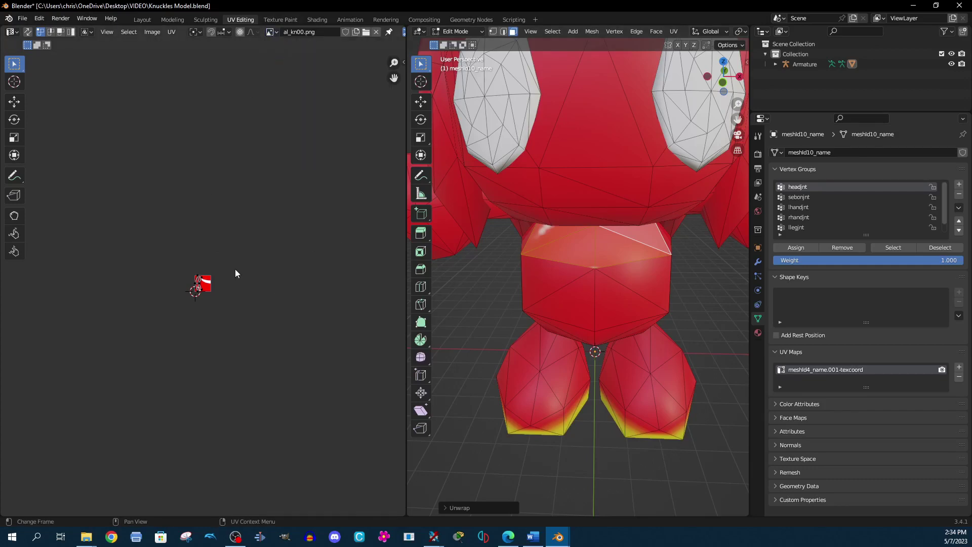
scroll(207, 306, up, 8)
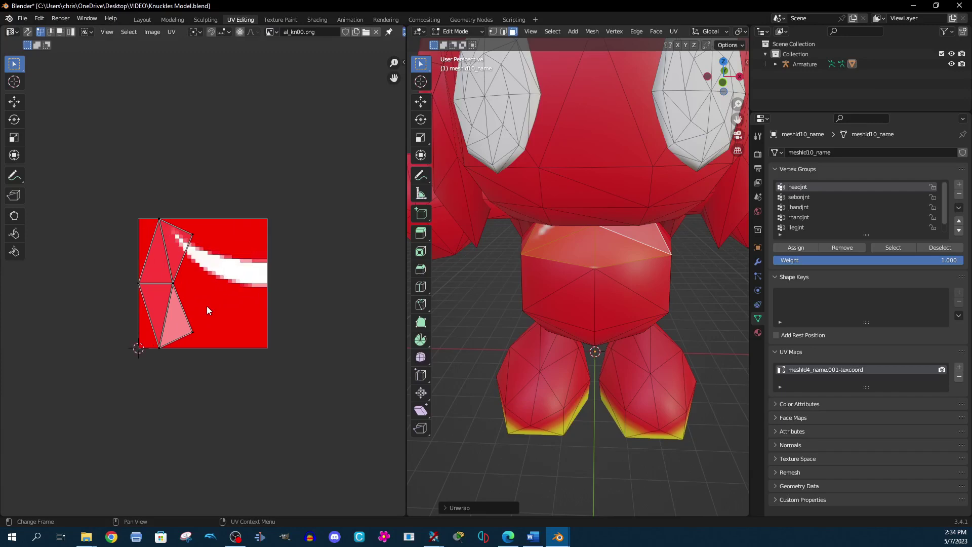
drag(101, 267, 234, 362)
right_click(169, 313)
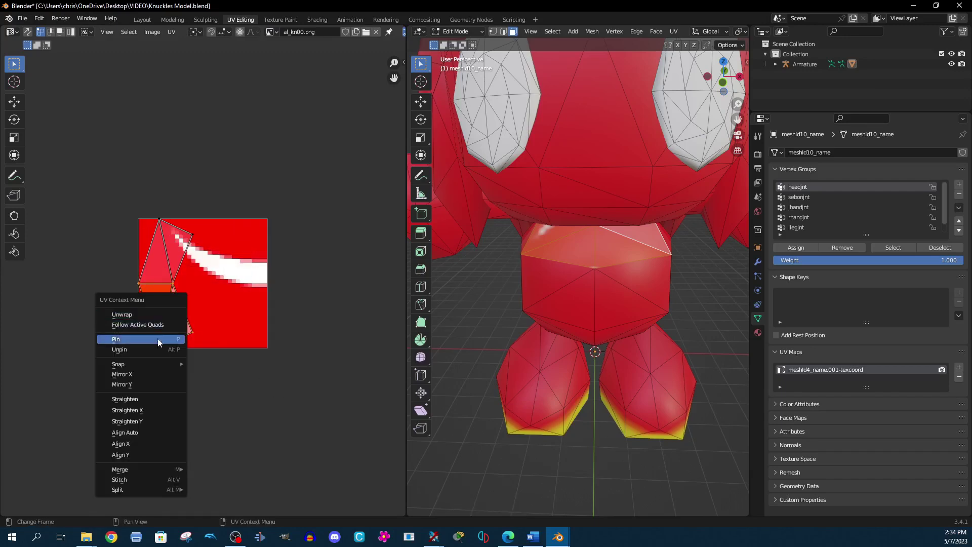
click(132, 377)
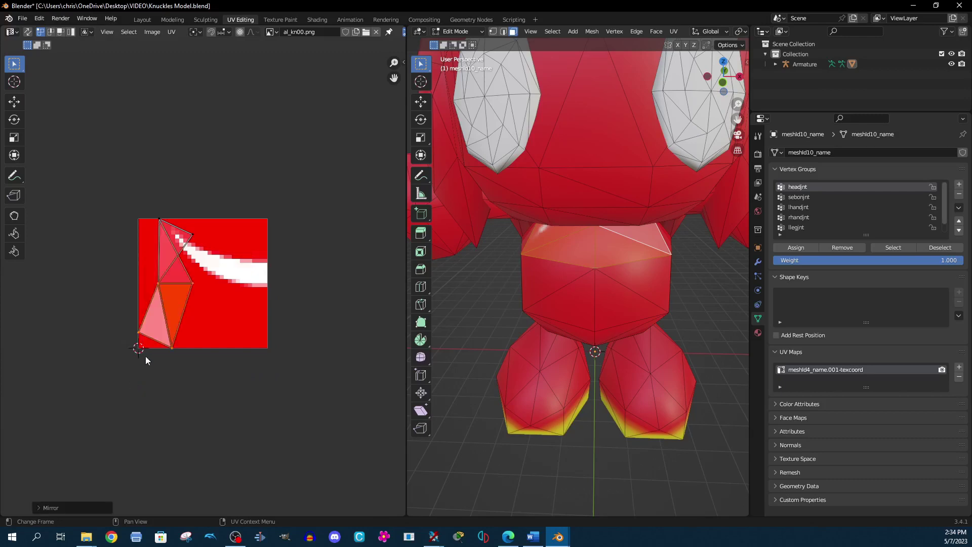
right_click(165, 298)
key(Escape)
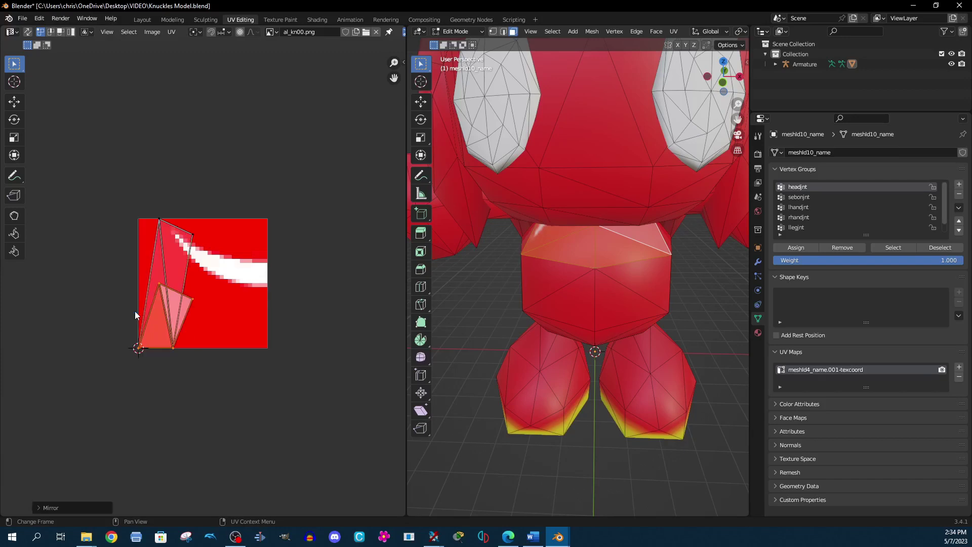
Move the mirrored chest UV faces up until they exactly overlap the other two chest faces
click(14, 102)
drag(168, 281, 158, 212)
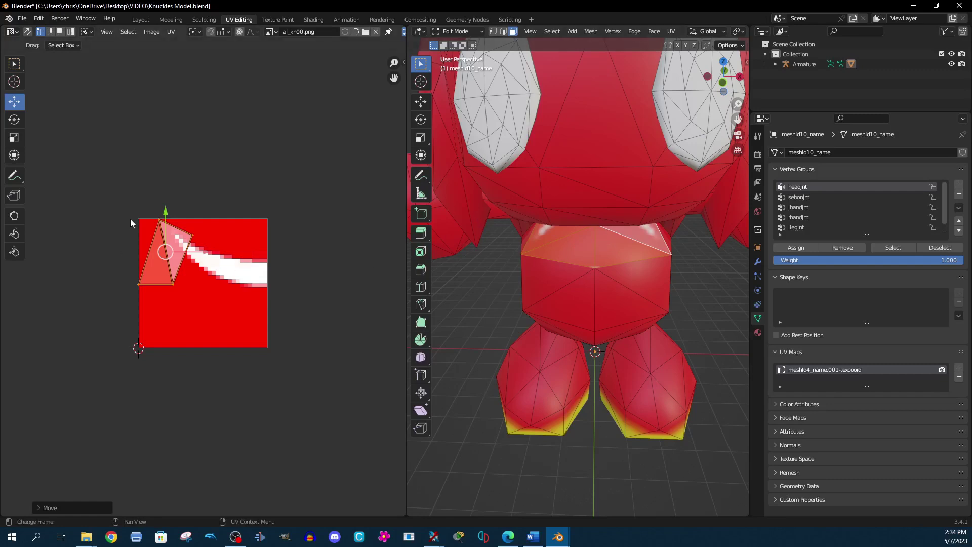
click(81, 171)
drag(162, 213, 160, 210)
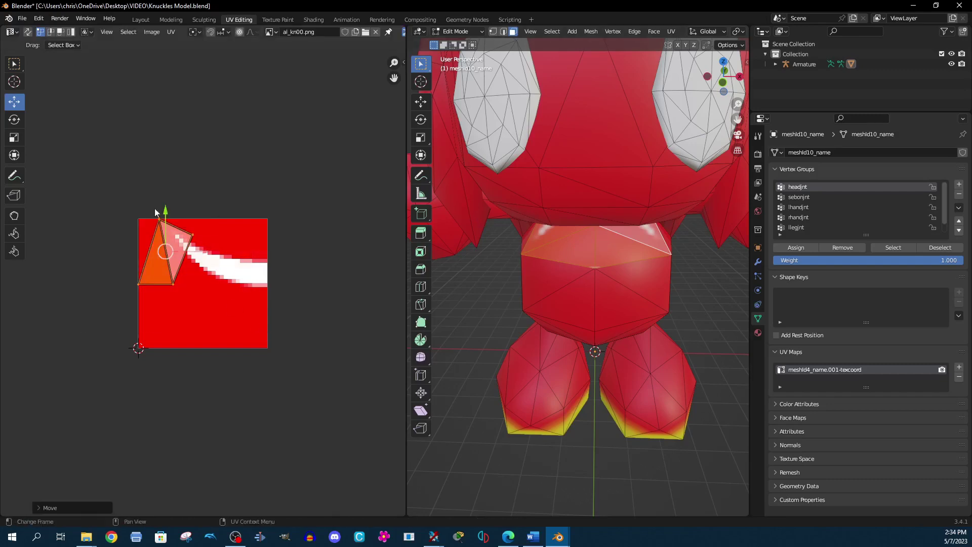
Rotate the overlapping chest UVs to lie sideways and move them onto the white stripe of al_kn00.png
click(14, 119)
drag(176, 209, 59, 220)
click(13, 103)
drag(161, 248, 222, 265)
Enlarge the chest UVs and reposition them so the white stripe forms a continuous crescent across the chest
click(13, 137)
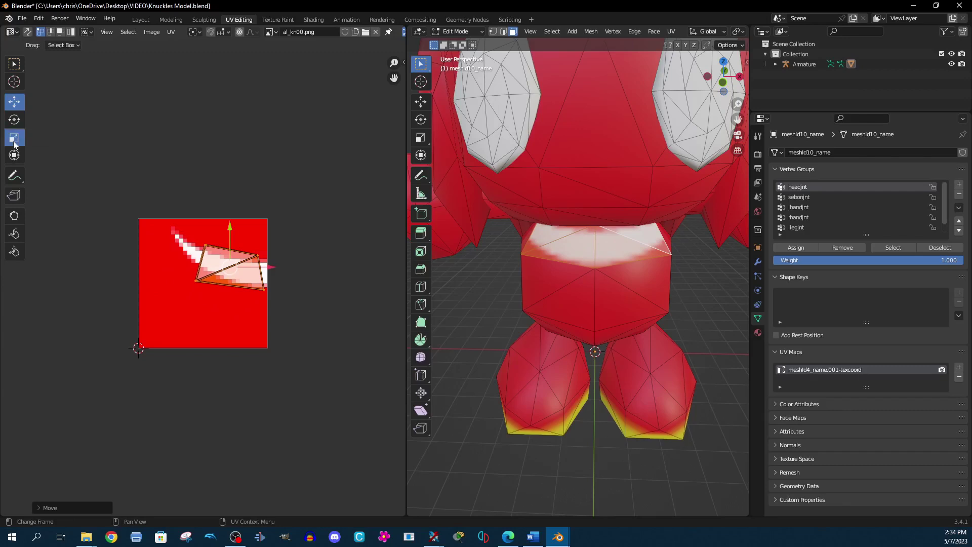
drag(205, 232, 181, 209)
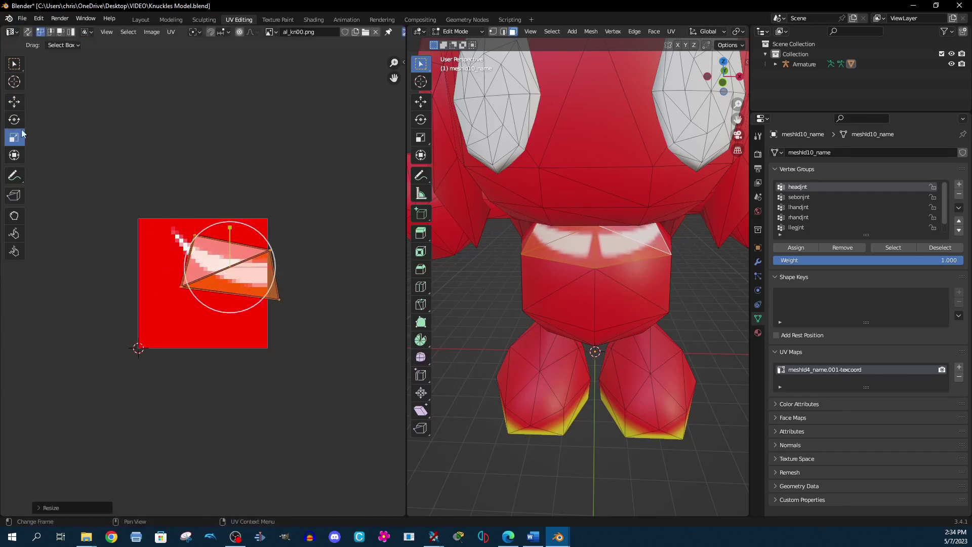
click(14, 102)
drag(229, 272, 215, 262)
click(270, 191)
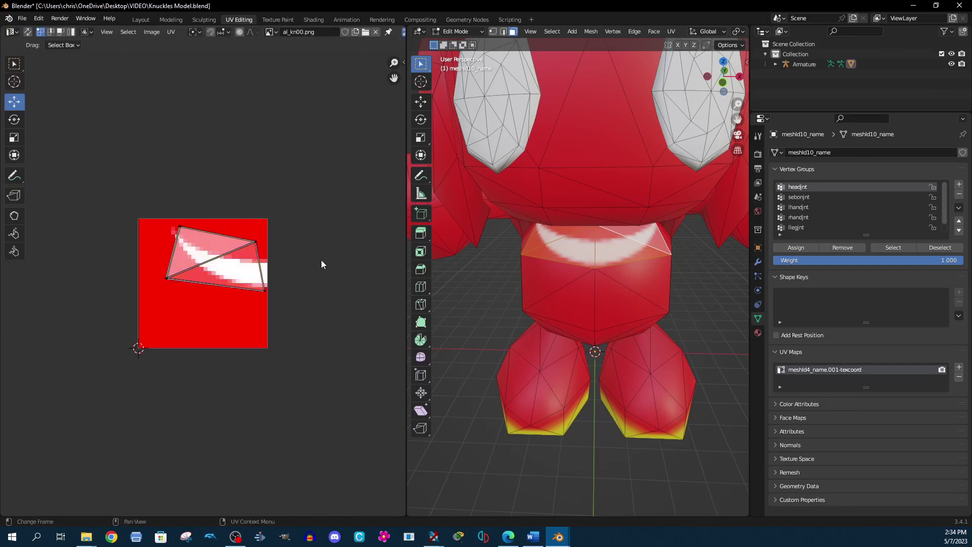
Unwrap the linked faces of both eyes and scale their UVs to fit centred over the pupil in al_eye01.png
click(569, 259)
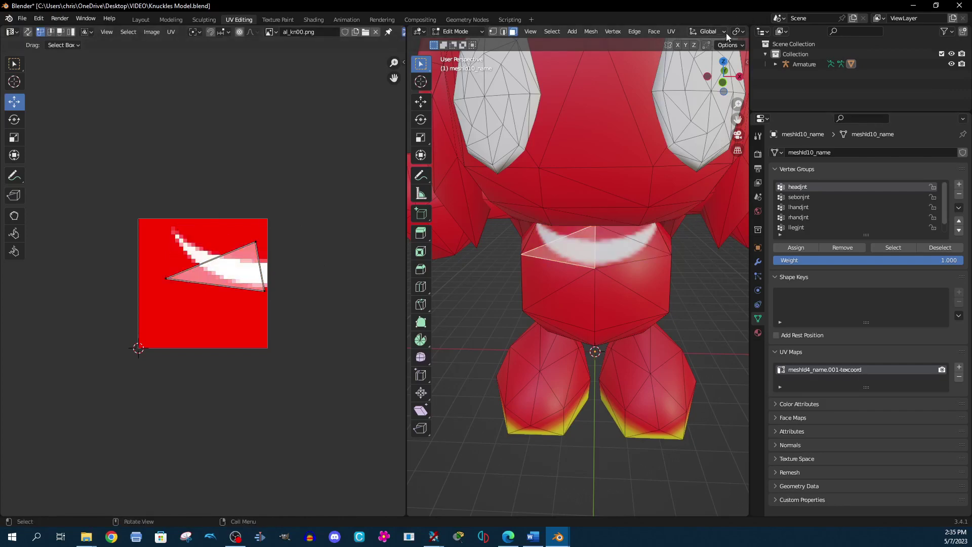
drag(749, 70, 900, 81)
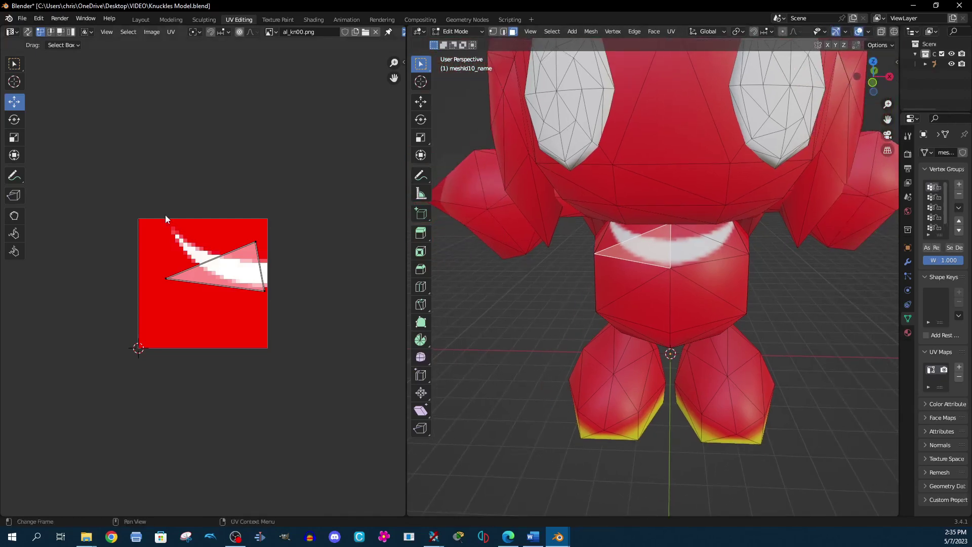
click(508, 283)
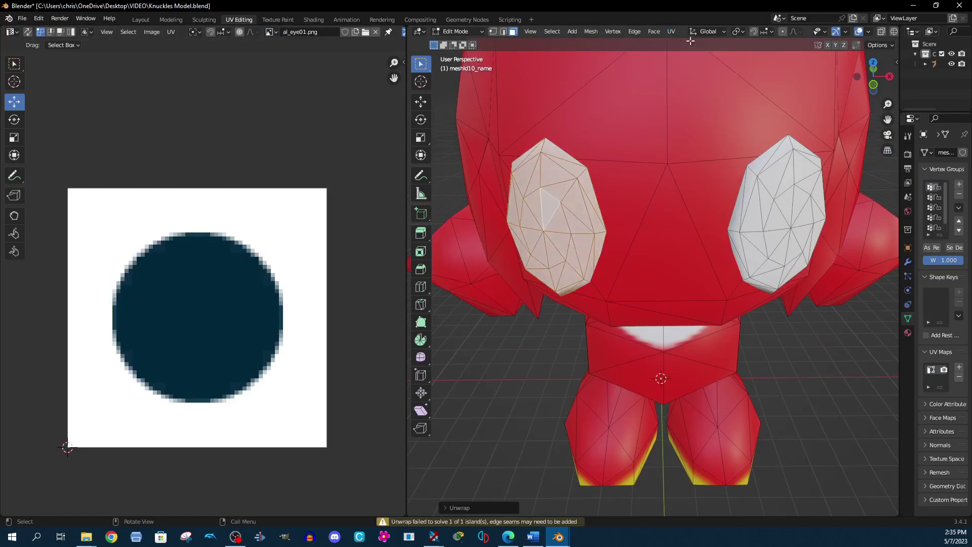
key(ctrl+l)
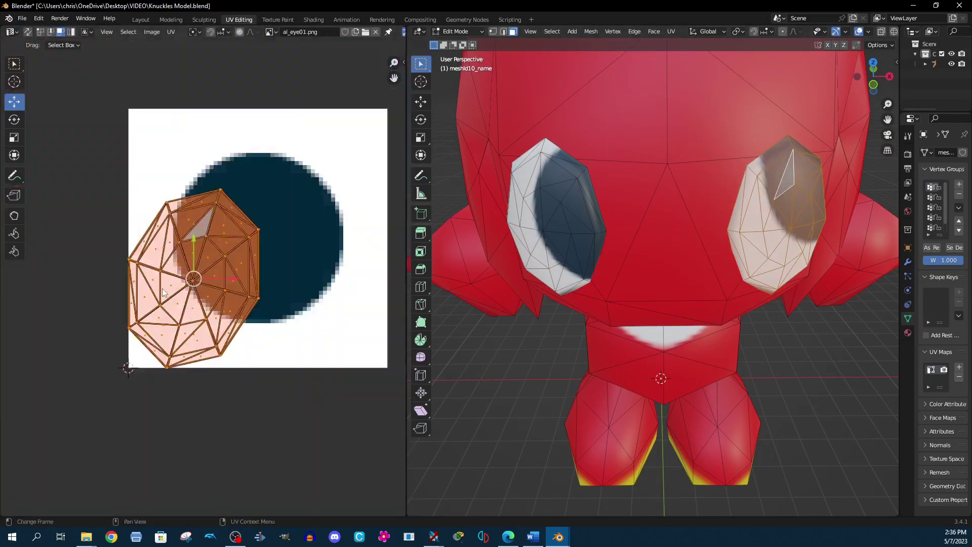
key(s)
scroll(205, 285, up, 3)
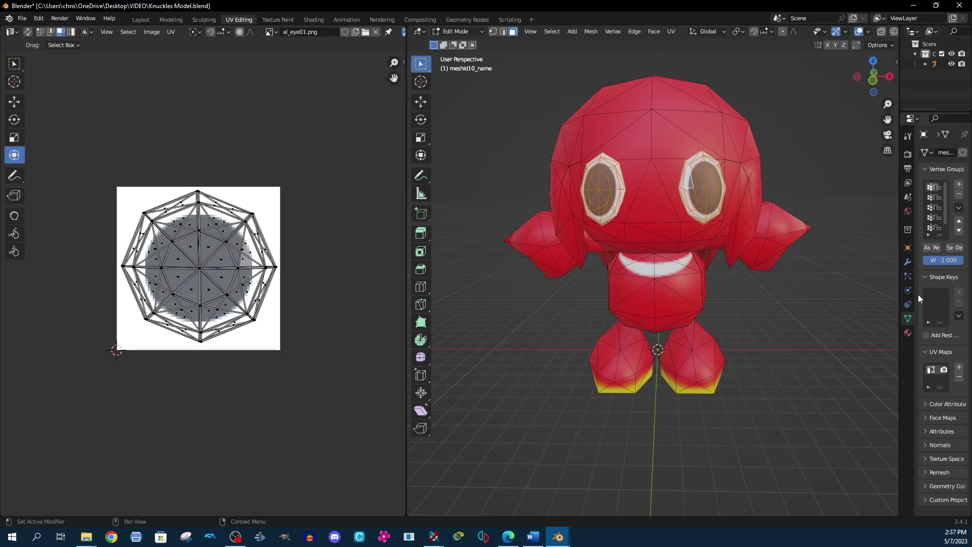
Add a UV map named Postburn to the joined mesh, with meshId4_name.001-texcoord kept as the rendered map
drag(902, 294, 782, 304)
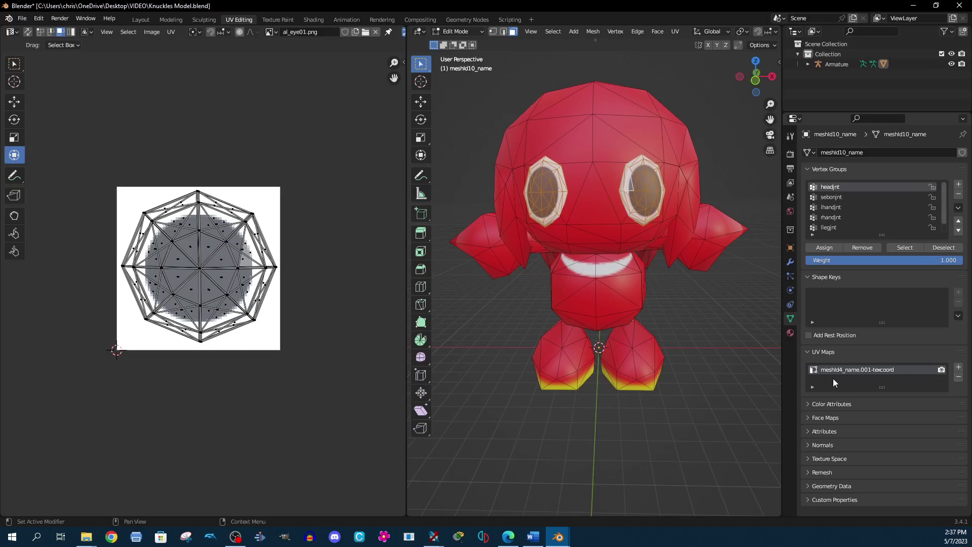
click(959, 367)
double_click(881, 379)
text(Postburn)
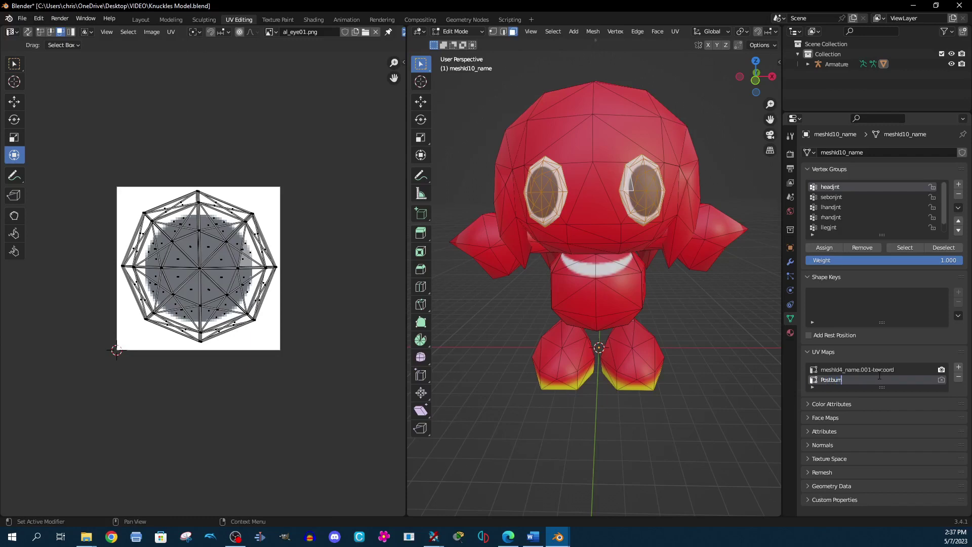
key(Return)
click(941, 370)
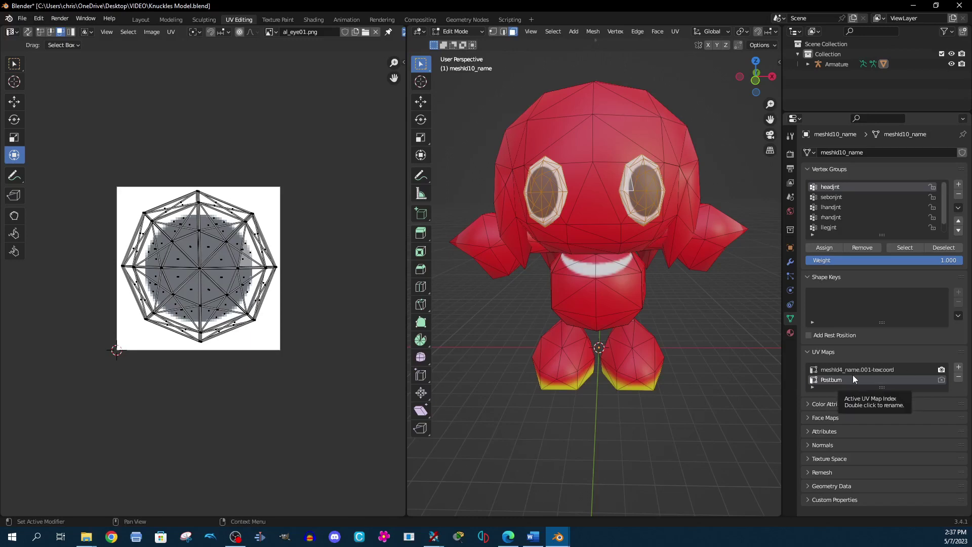
Set up the Shading workspace with a UV Editor above an Image Editor, and show the joined mesh's material properties
click(313, 20)
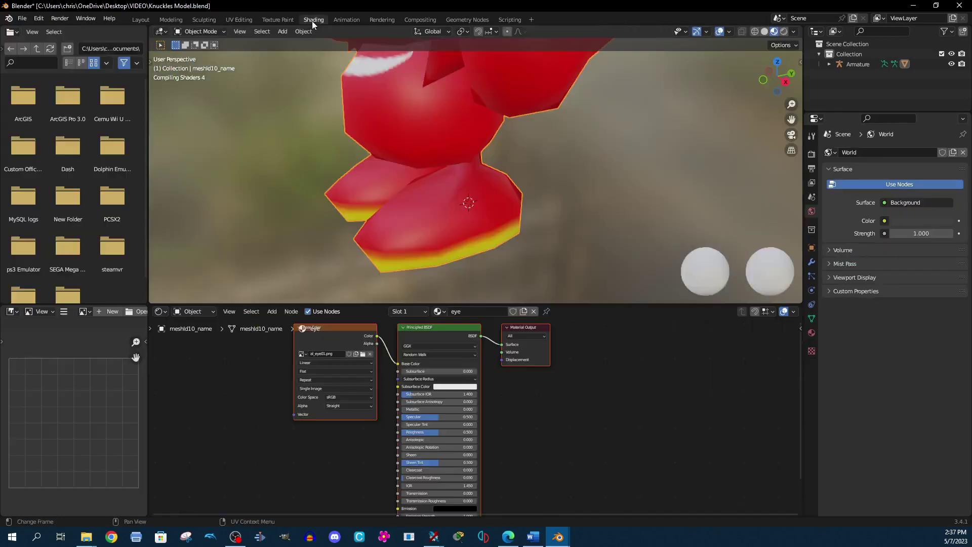
click(13, 32)
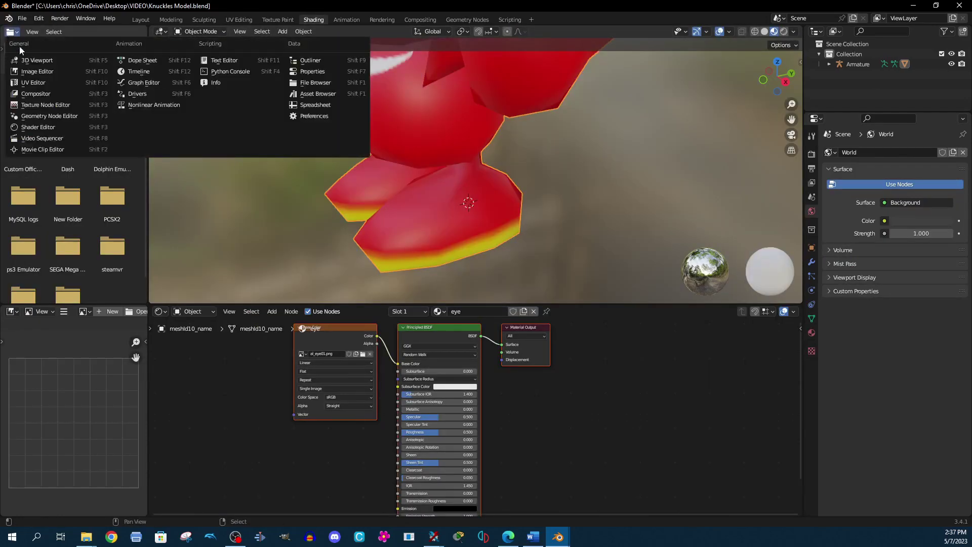
click(46, 83)
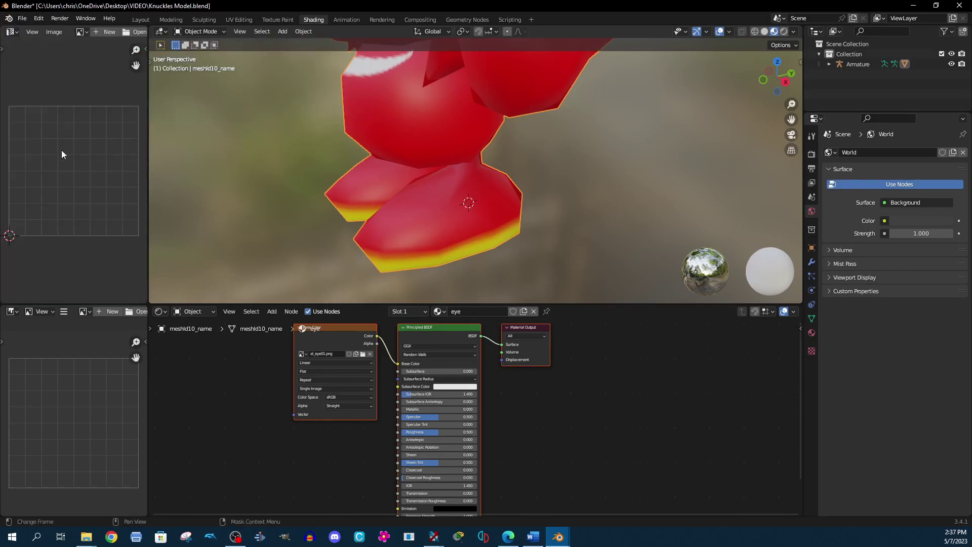
click(12, 311)
click(28, 351)
middle_drag(341, 223, 509, 139)
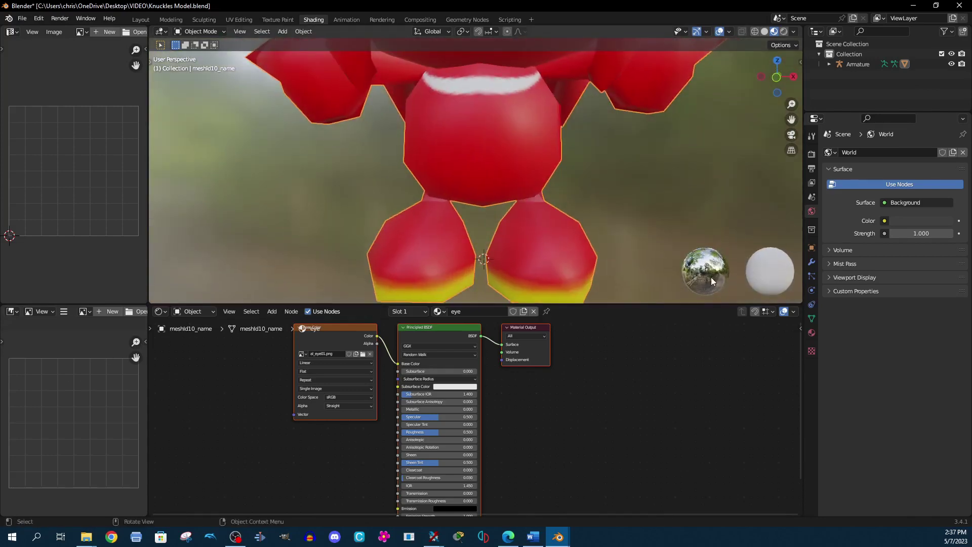
click(813, 333)
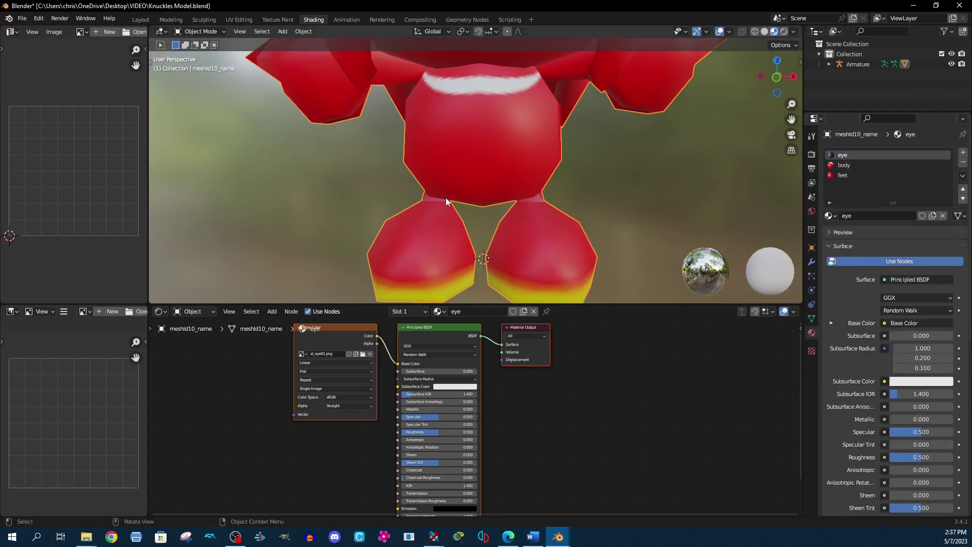
Add an Image Texture node beside the existing texture node in the eye material
click(236, 381)
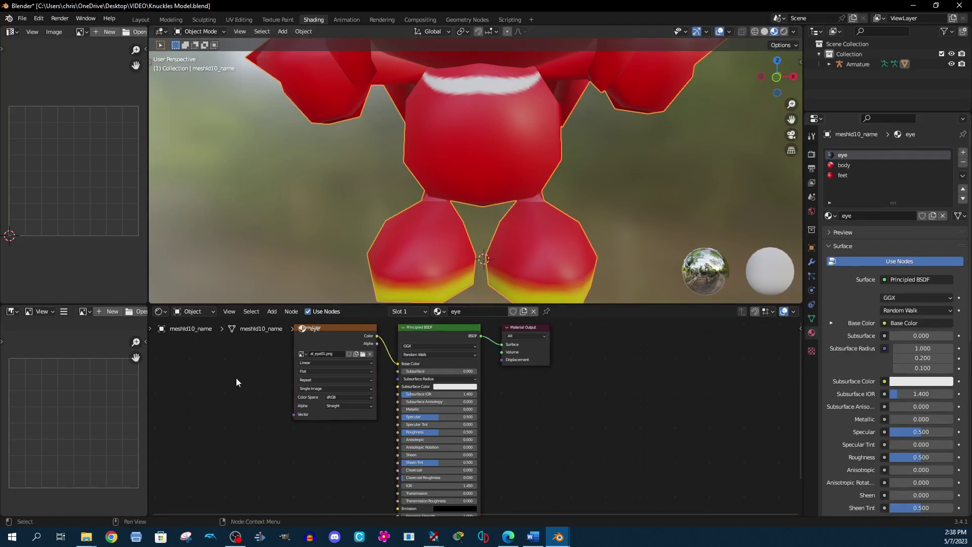
click(259, 311)
mouse_move(272, 313)
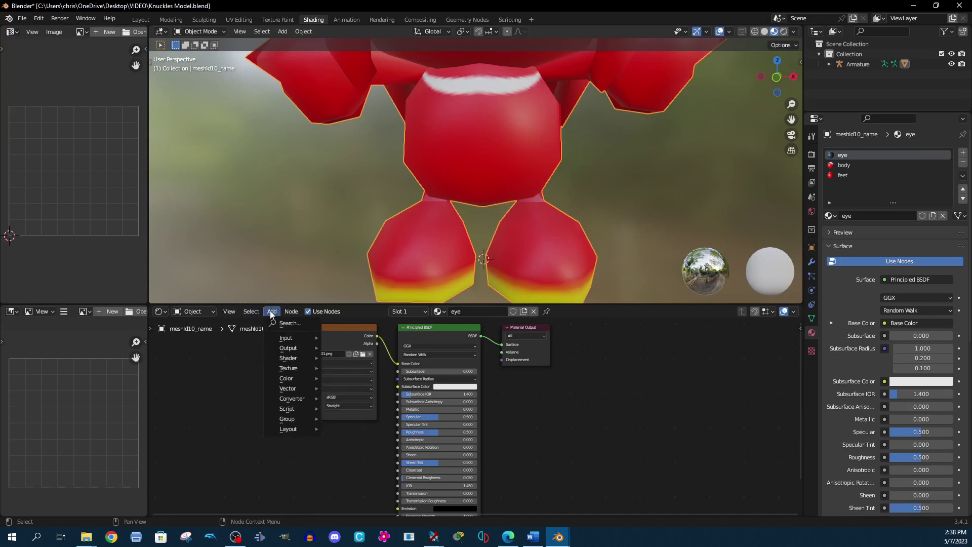
mouse_move(291, 368)
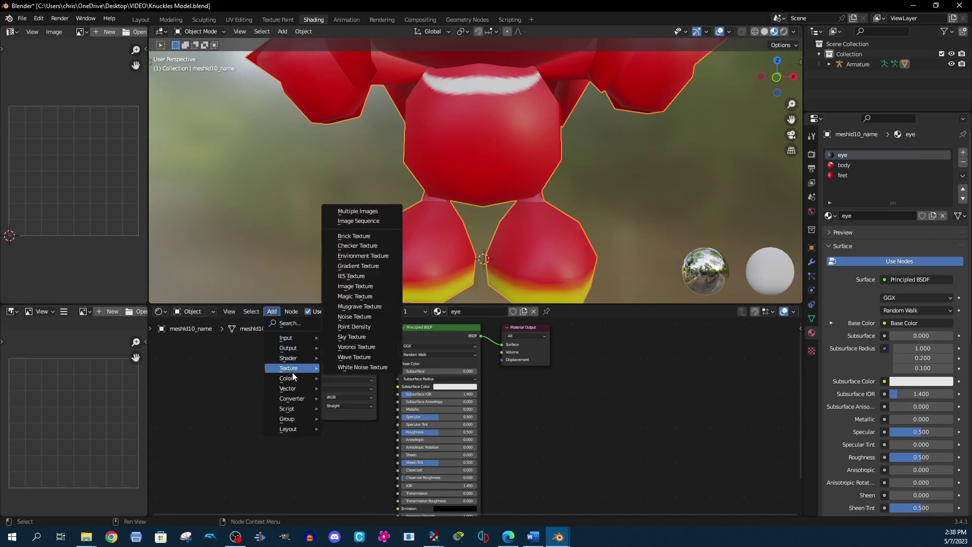
click(355, 286)
click(227, 407)
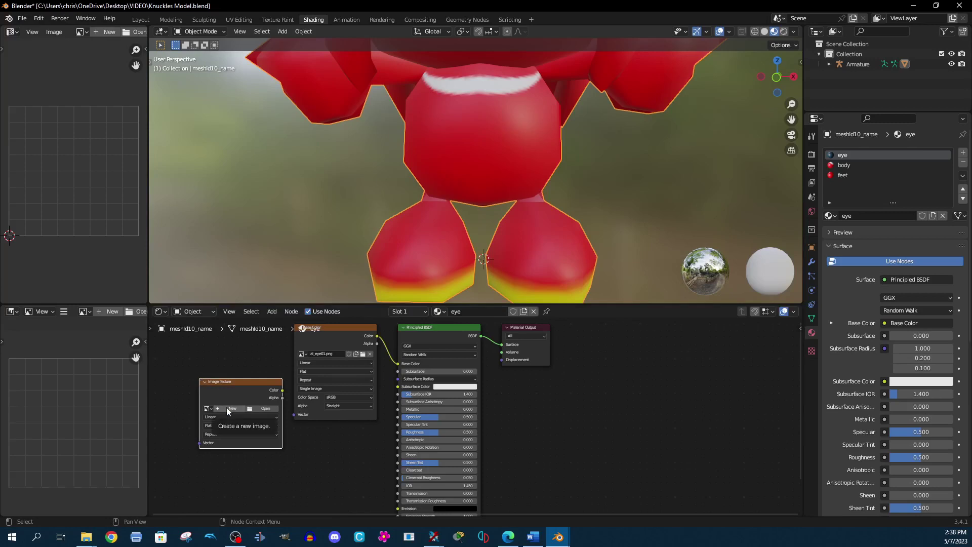
Create a new blank image named TexKnu in the added Image Texture node
click(227, 408)
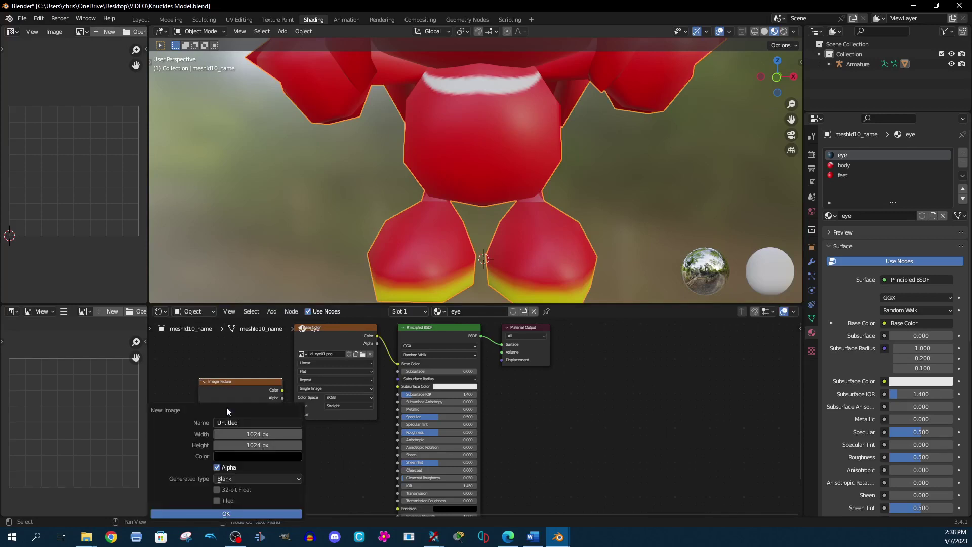
click(260, 422)
text(Text)
text(nu)
key(Return)
click(226, 513)
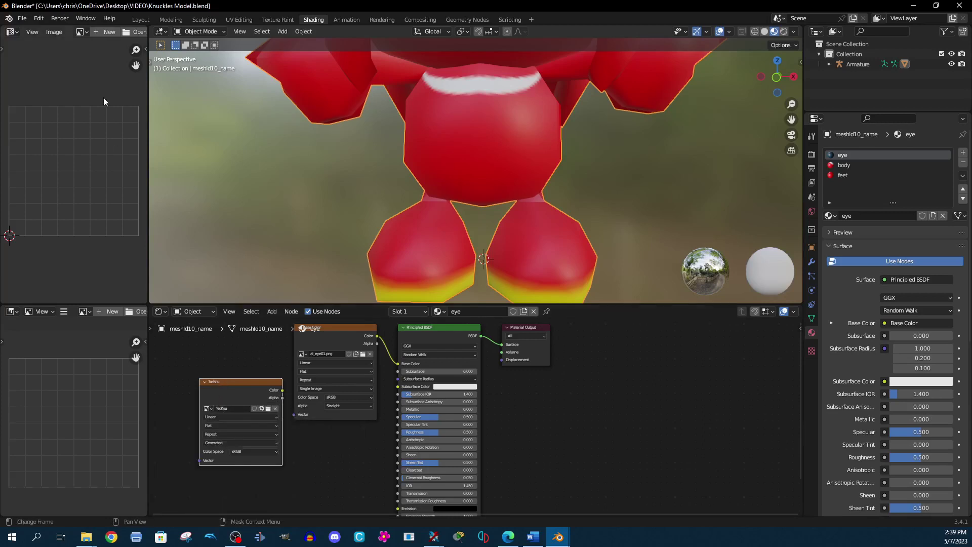
Display the TexKnu image in both the UV Editor and the Image Editor
click(81, 32)
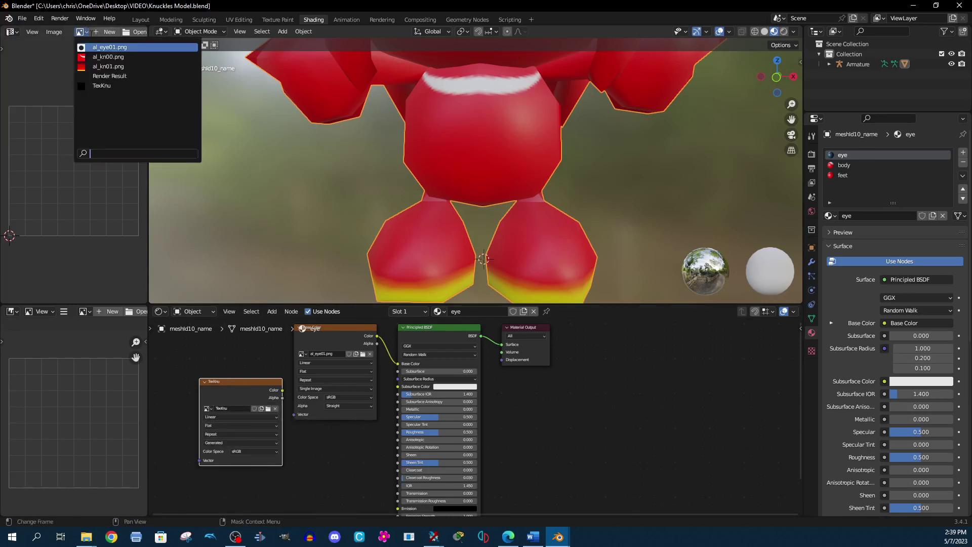
click(109, 86)
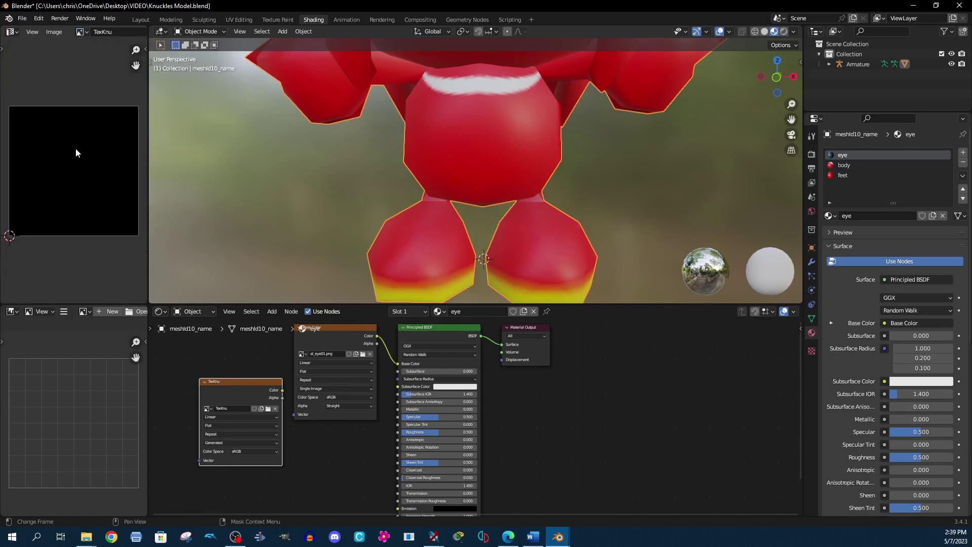
scroll(76, 152, down, 1)
click(83, 311)
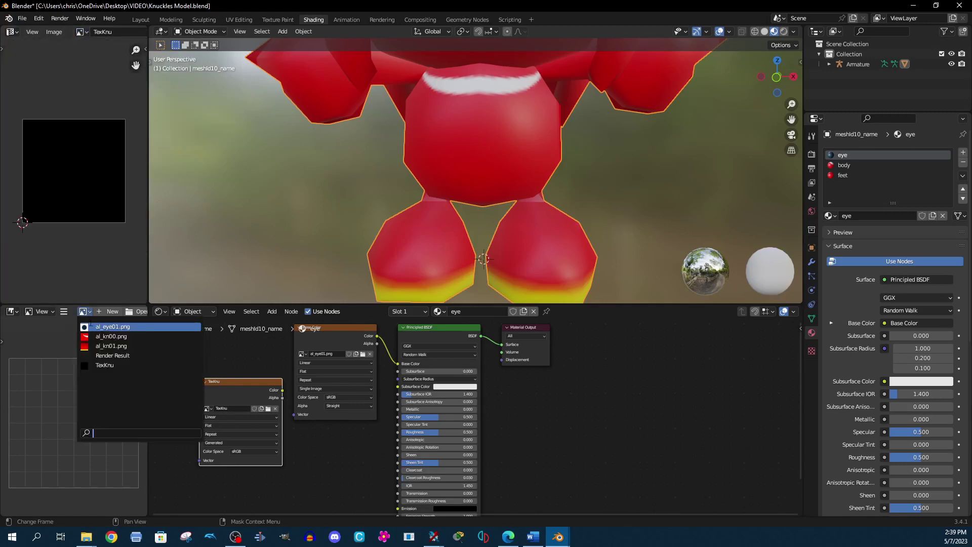
click(105, 365)
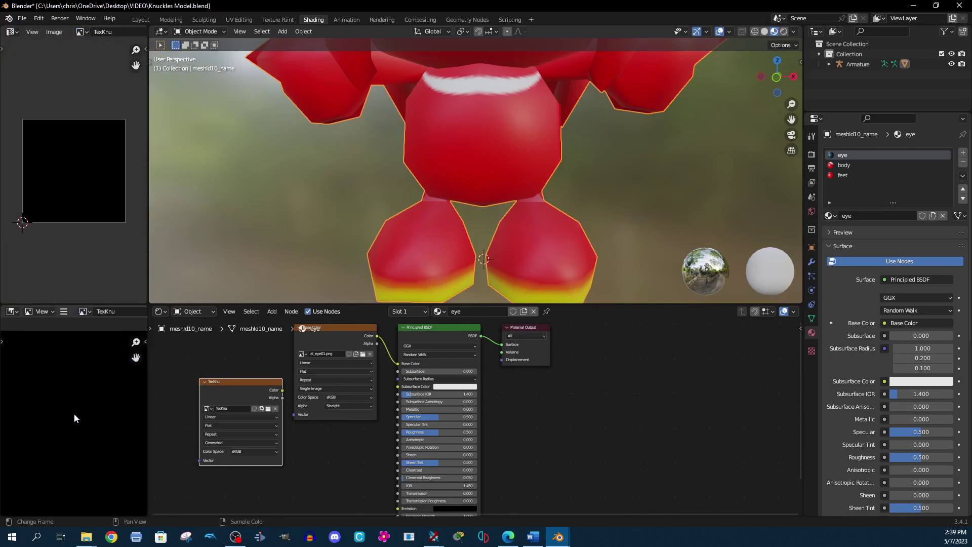
Copy the TexKnu image node from the eye material and paste it into the body material
right_click(229, 388)
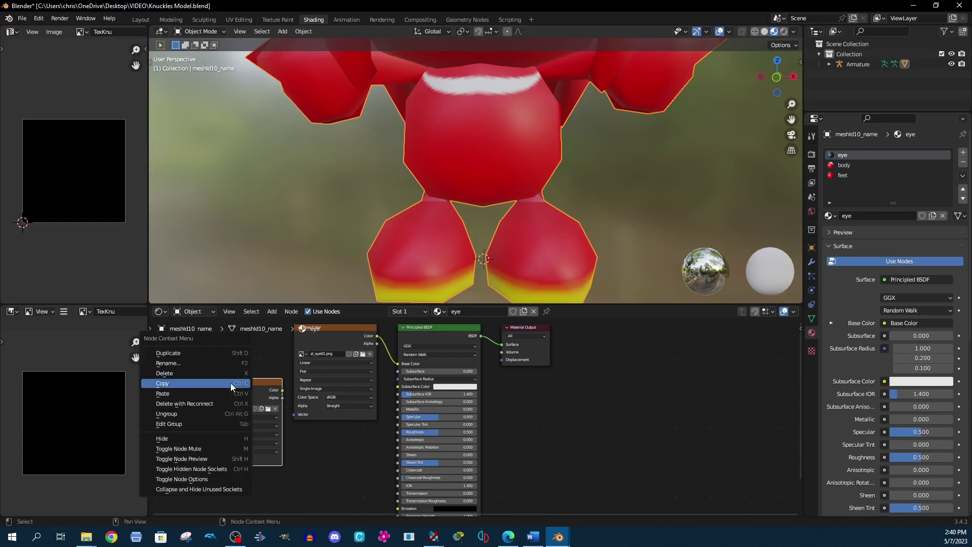
click(439, 311)
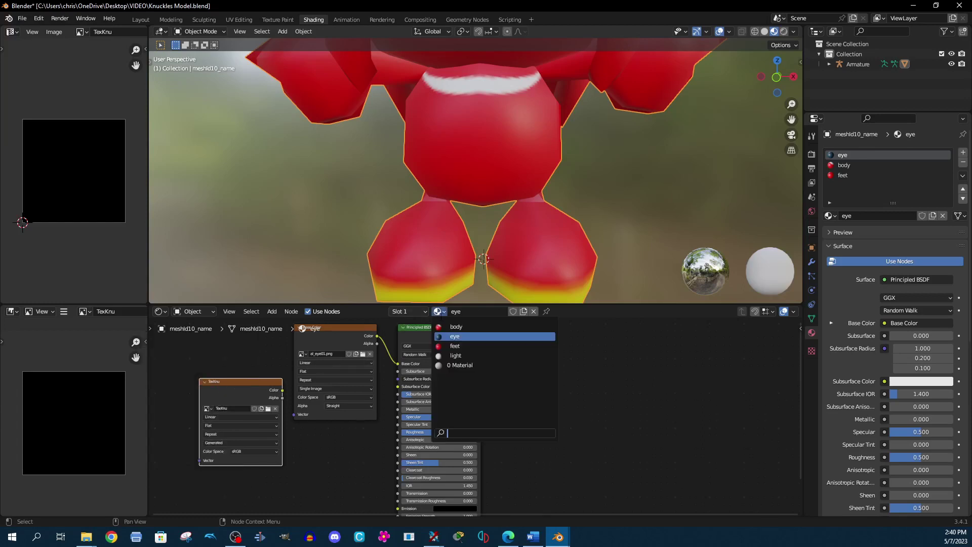
click(456, 327)
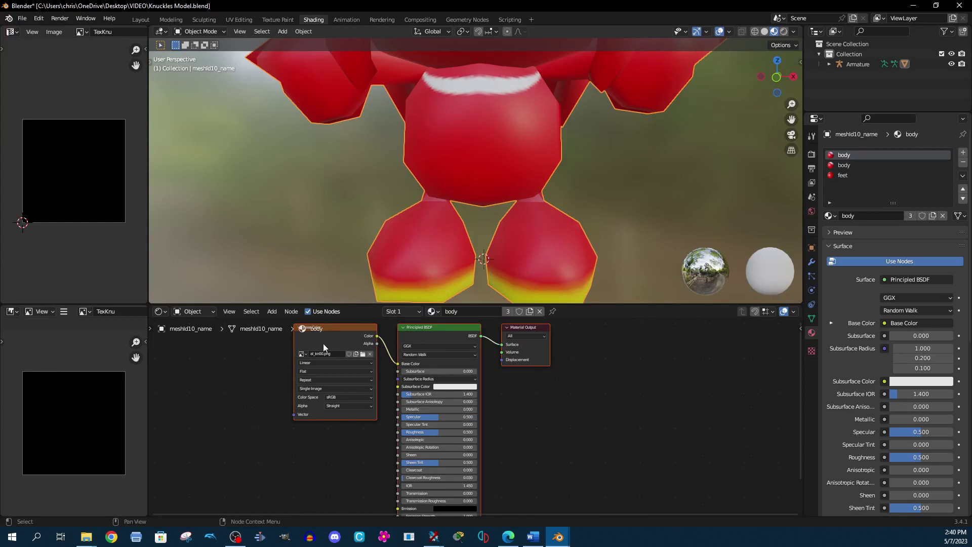
right_click(232, 375)
click(201, 367)
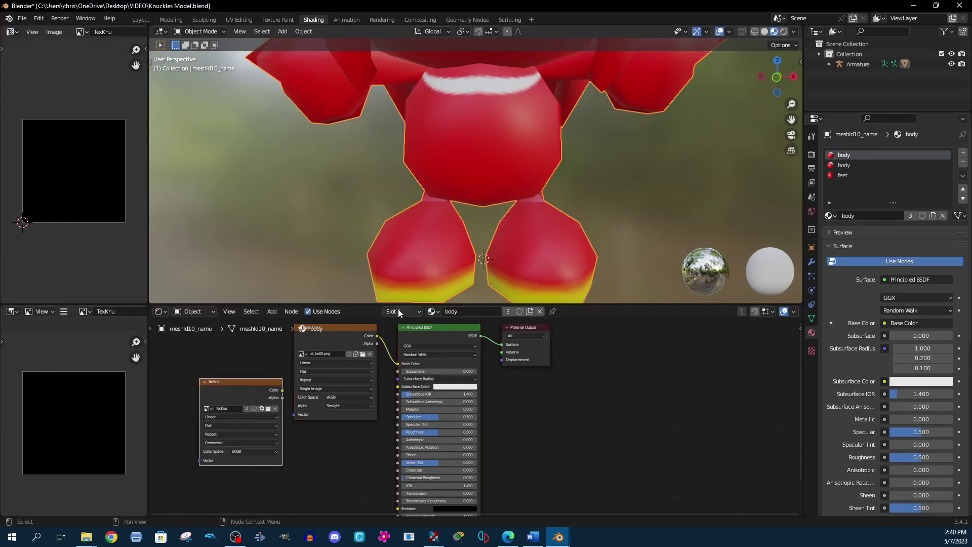
Add the copied TexKnu image node to the feet material and the generic Material
click(433, 311)
click(448, 346)
click(433, 311)
click(453, 365)
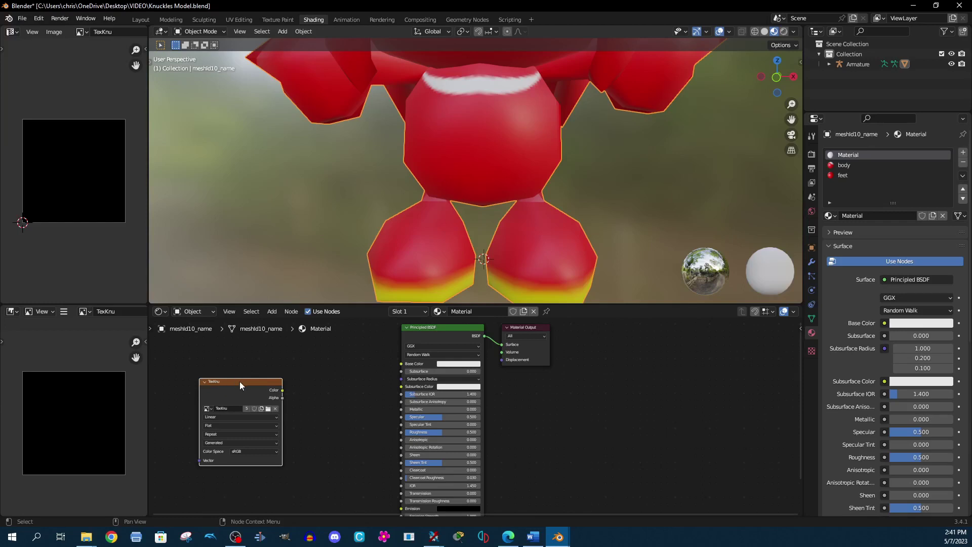
Check the TexKnu node in the body material and put the eye material back in the first slot
click(437, 313)
click(459, 330)
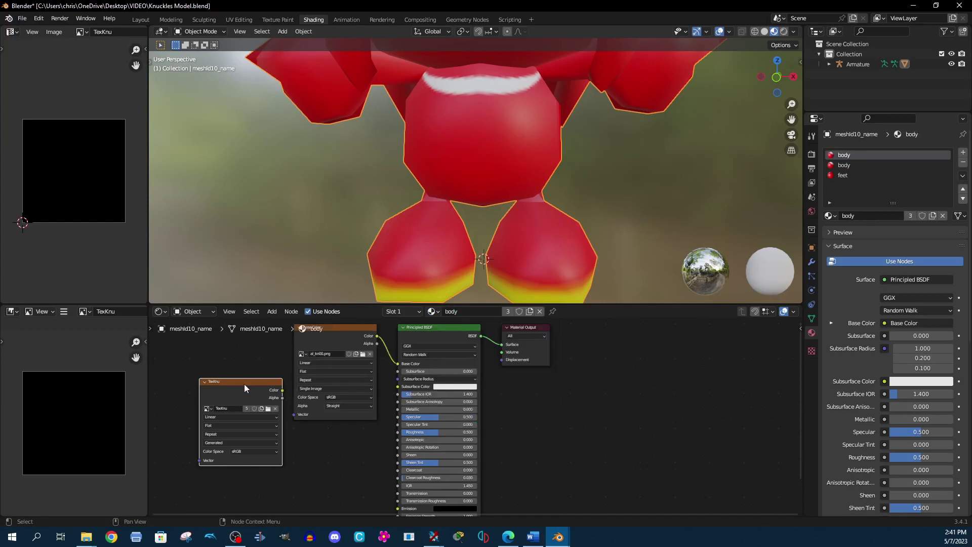
click(437, 312)
click(454, 339)
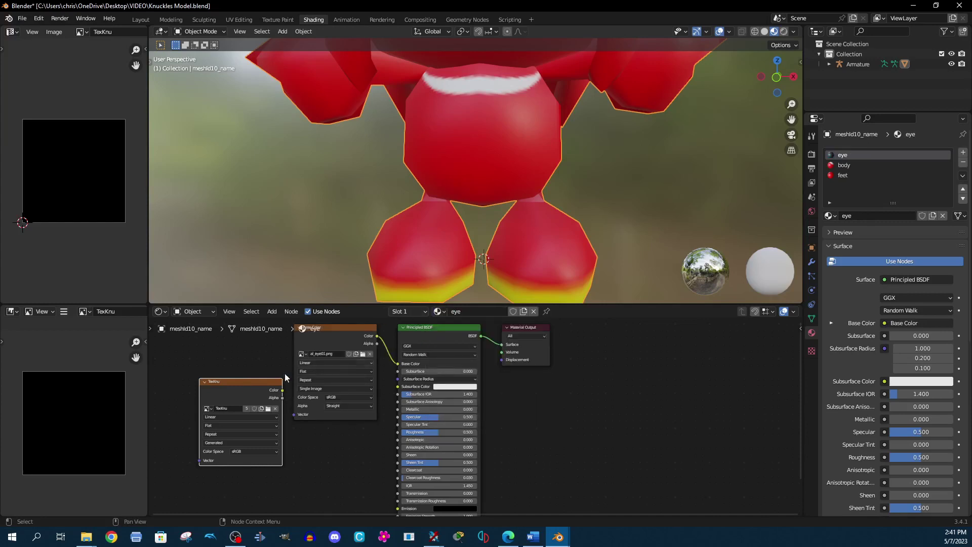
click(436, 312)
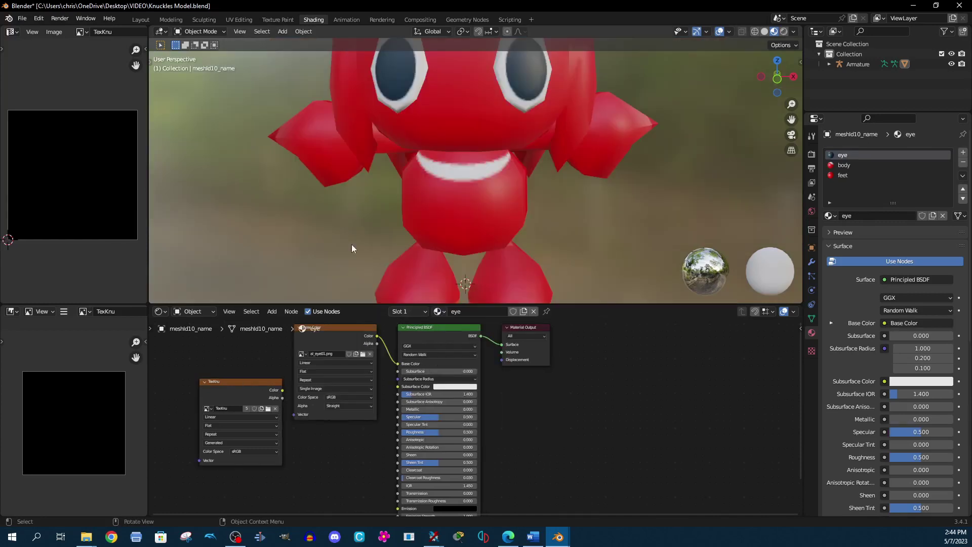
Select all faces of the joined mesh in Edit Mode and unwrap them with Smart UV Project at a 66° angle limit
click(452, 205)
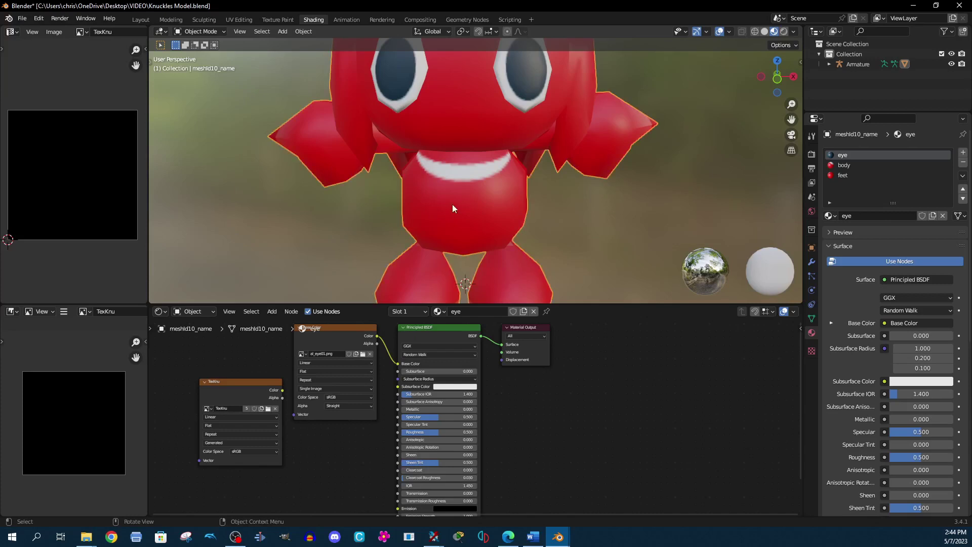
click(202, 31)
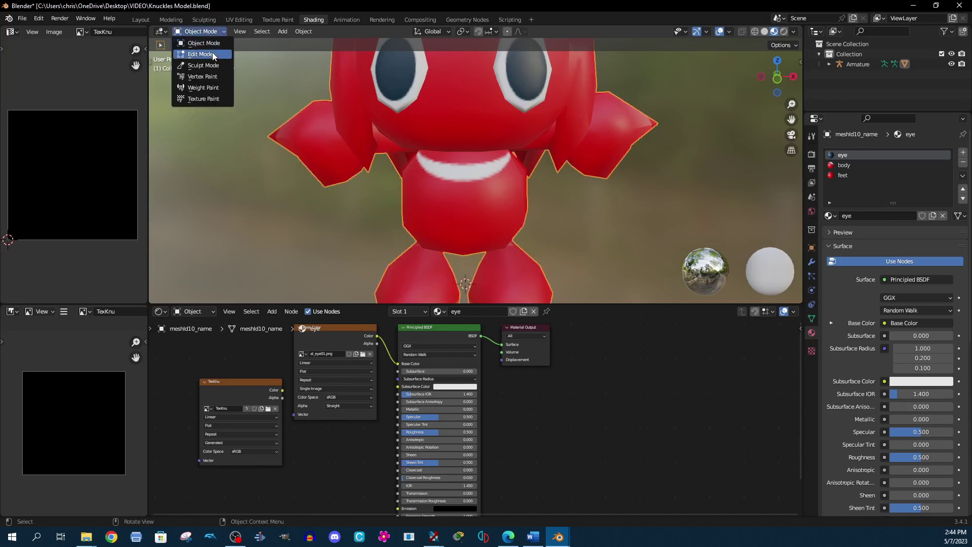
click(202, 55)
click(295, 31)
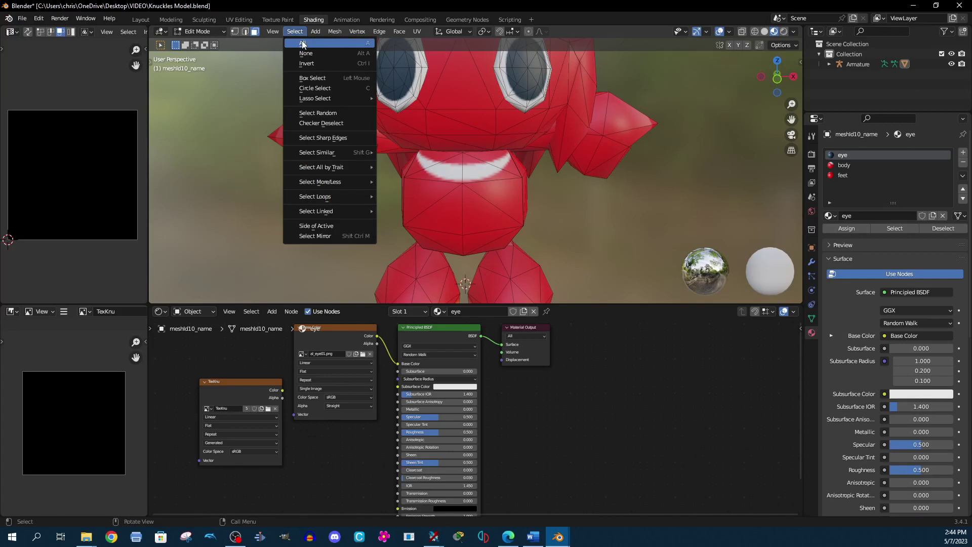
click(304, 42)
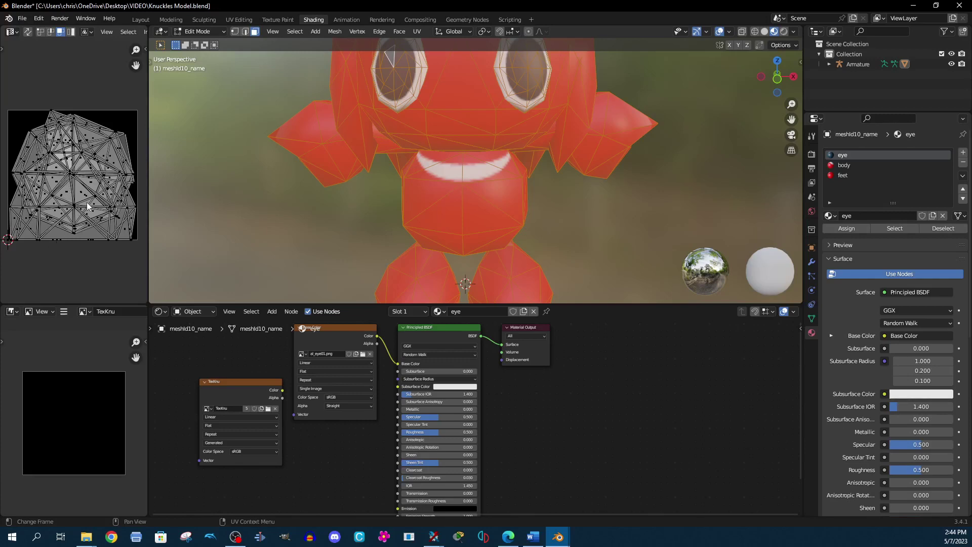
click(416, 32)
click(434, 59)
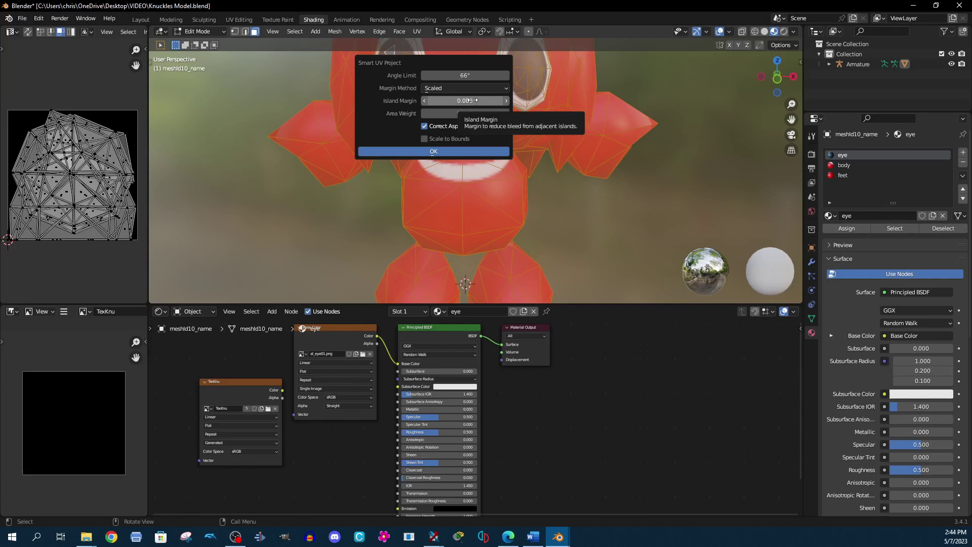
click(433, 151)
Examine the layout of the unwrapped UV islands, highlighting individual islands over the TexKnu image
scroll(52, 183, up, 3)
scroll(52, 182, up, 3)
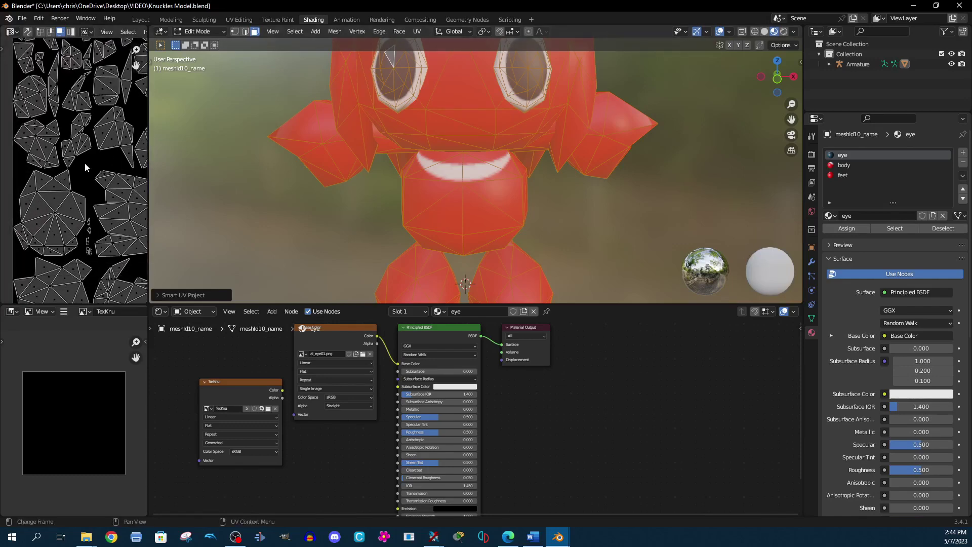
scroll(47, 177, down, 4)
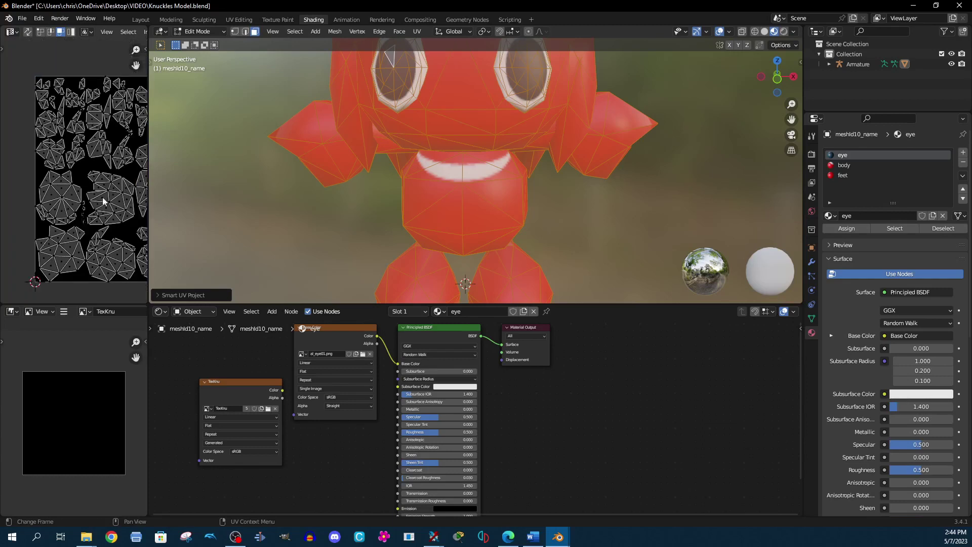
scroll(81, 198, up, 2)
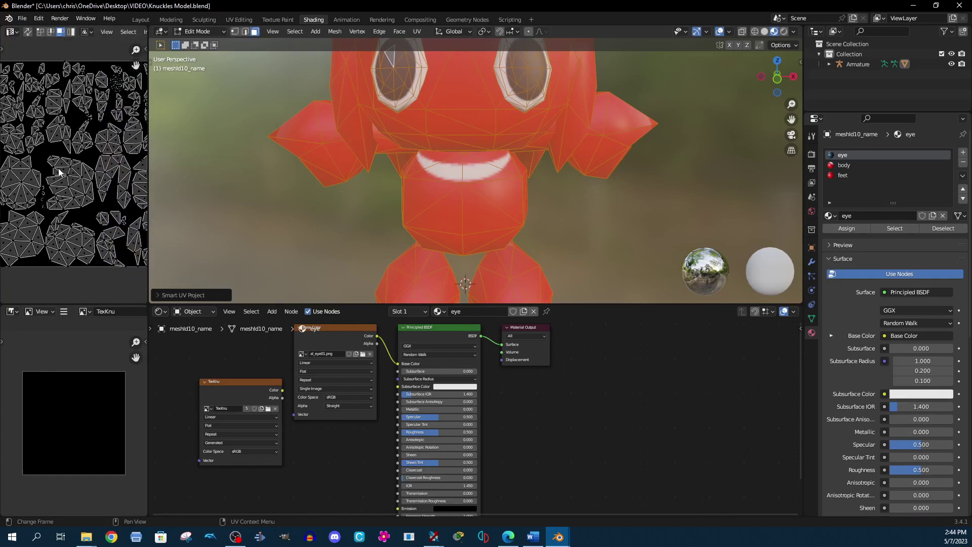
scroll(76, 172, down, 1)
key(l)
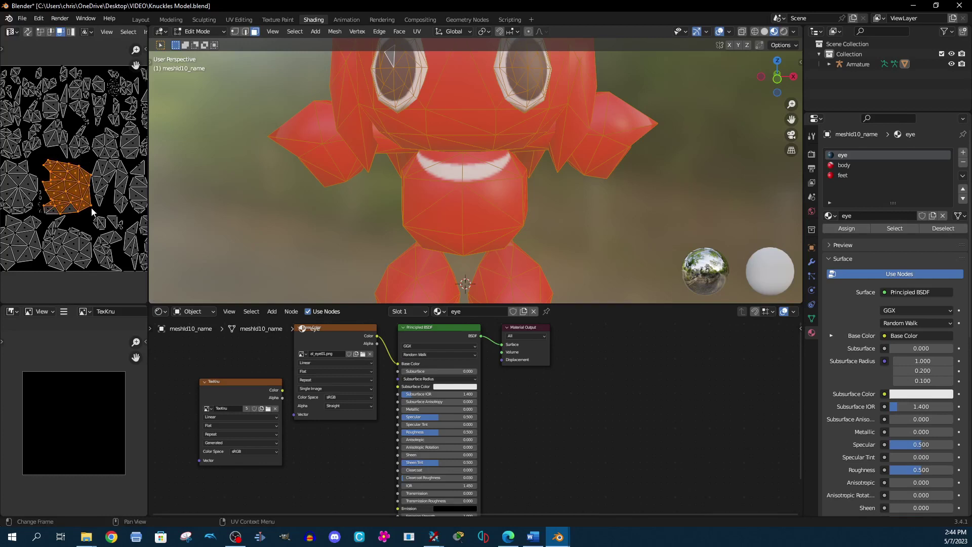
click(76, 223)
key(l)
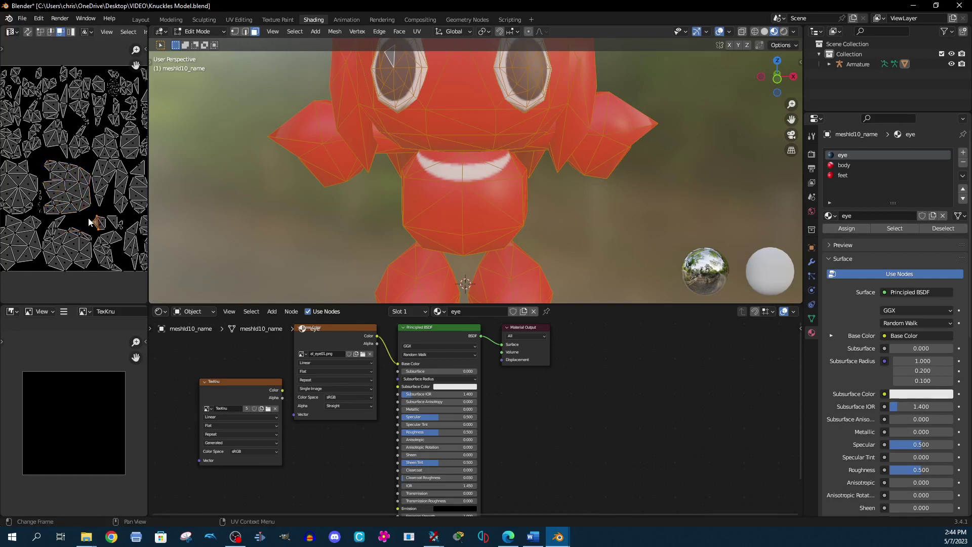
ctrl+scroll(70, 167, right, 1)
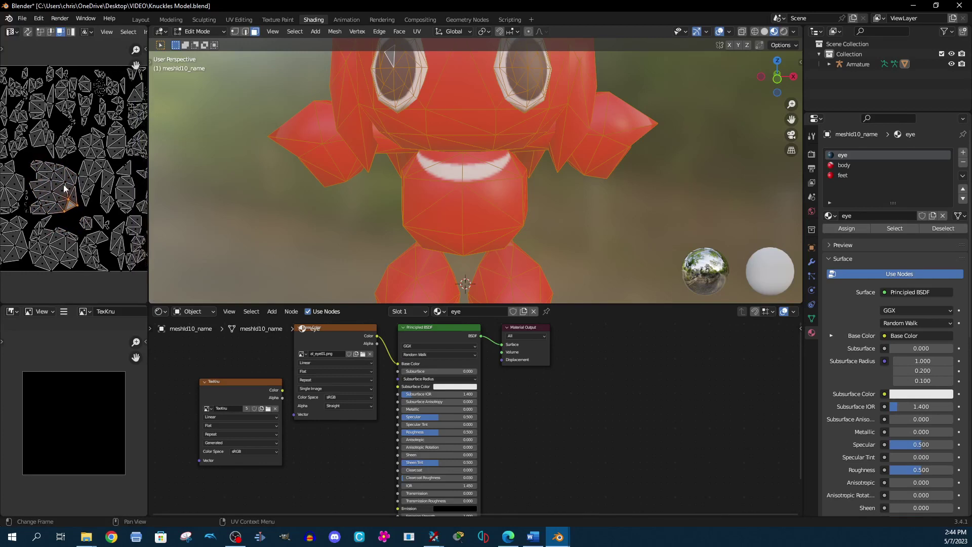
ctrl+scroll(76, 149, right, 2)
ctrl+scroll(59, 162, right, 1)
Inspect the model from several sides with all of its faces selected, including a face on the hand
click(300, 217)
middle_drag(244, 170, 318, 150)
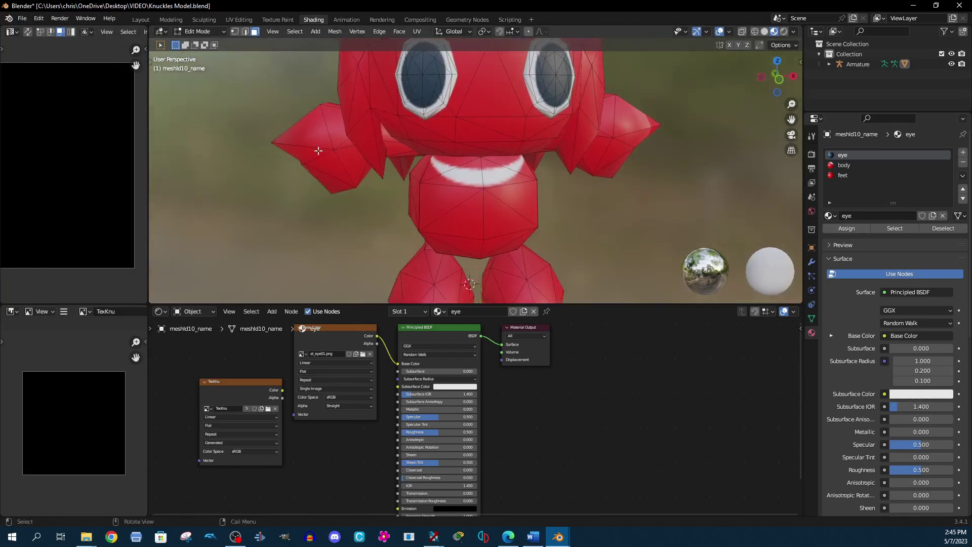
click(318, 150)
click(296, 32)
click(301, 44)
middle_drag(324, 126, 522, 195)
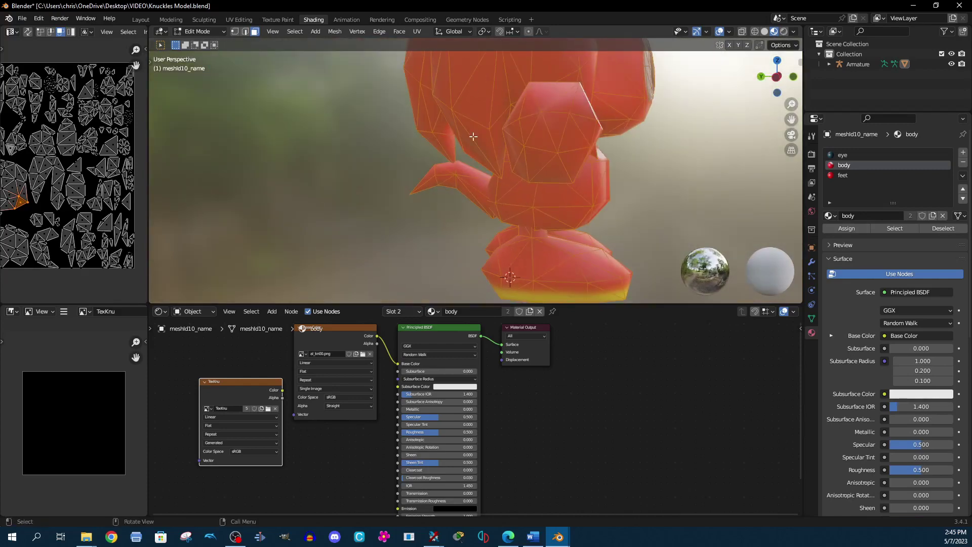
scroll(473, 136, up, 4)
middle_drag(477, 115, 483, 110)
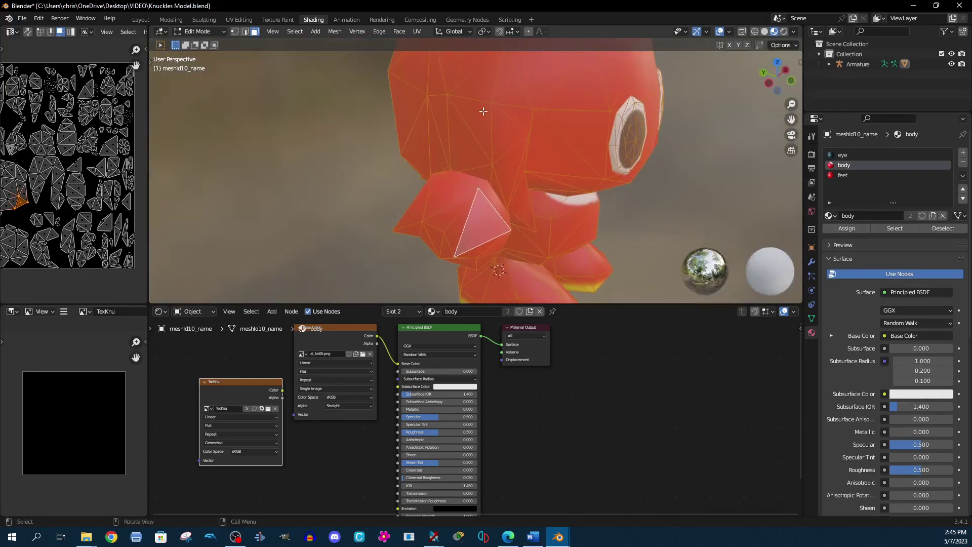
middle_drag(421, 184, 468, 119)
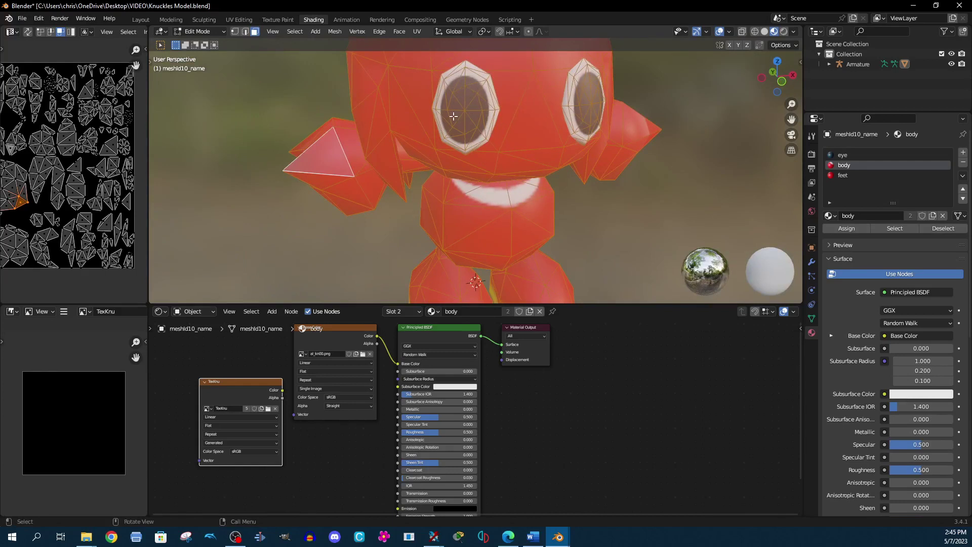
middle_drag(397, 158, 410, 231)
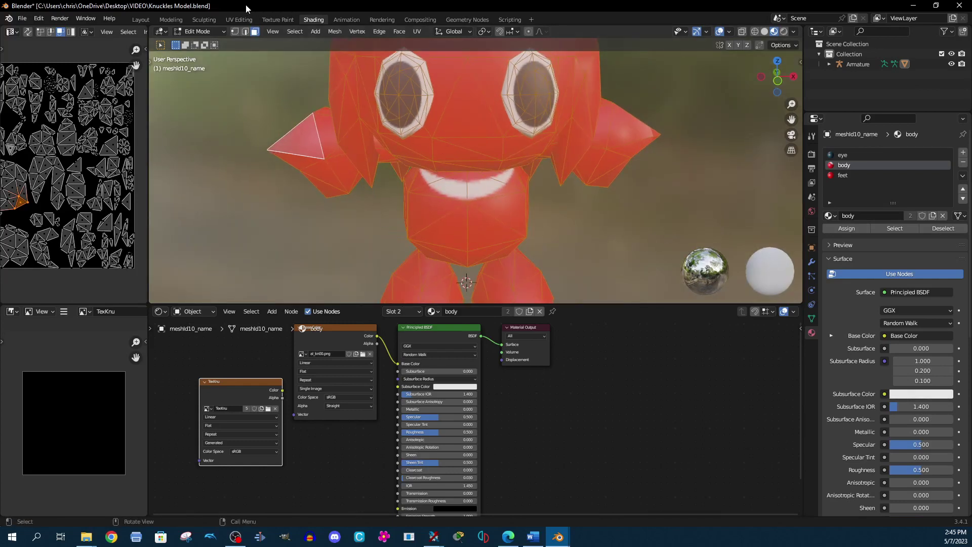
Save the project with no faces selected and set the render engine to Cycles
click(319, 230)
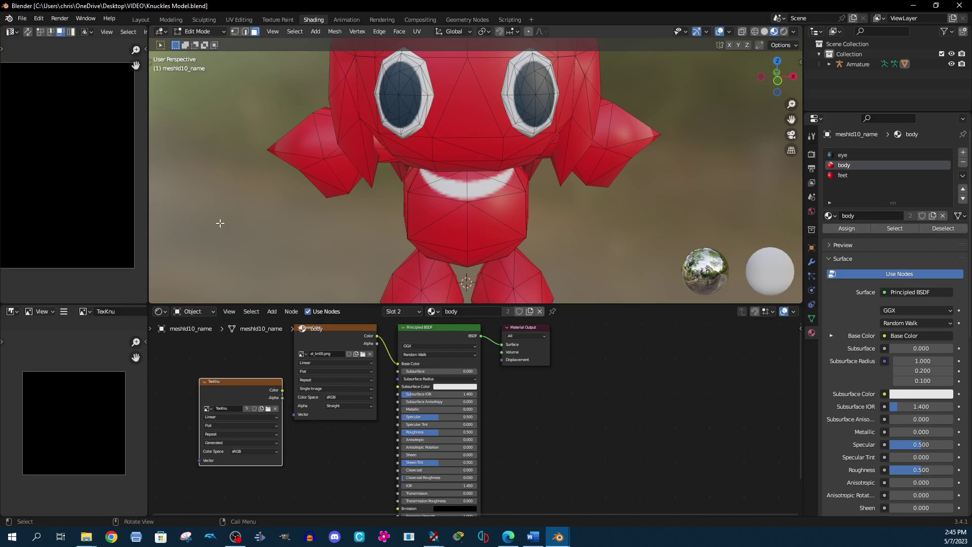
key(ctrl+s)
click(810, 155)
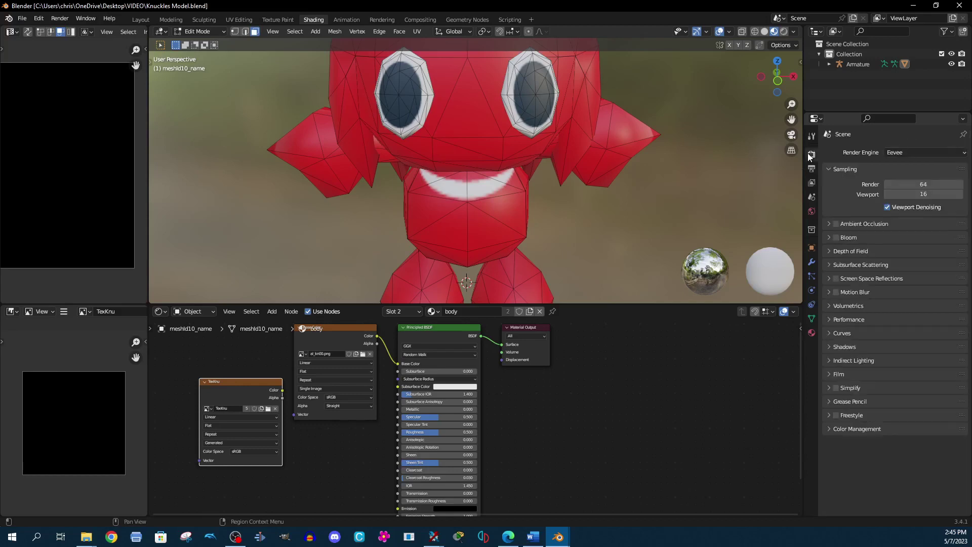
click(893, 153)
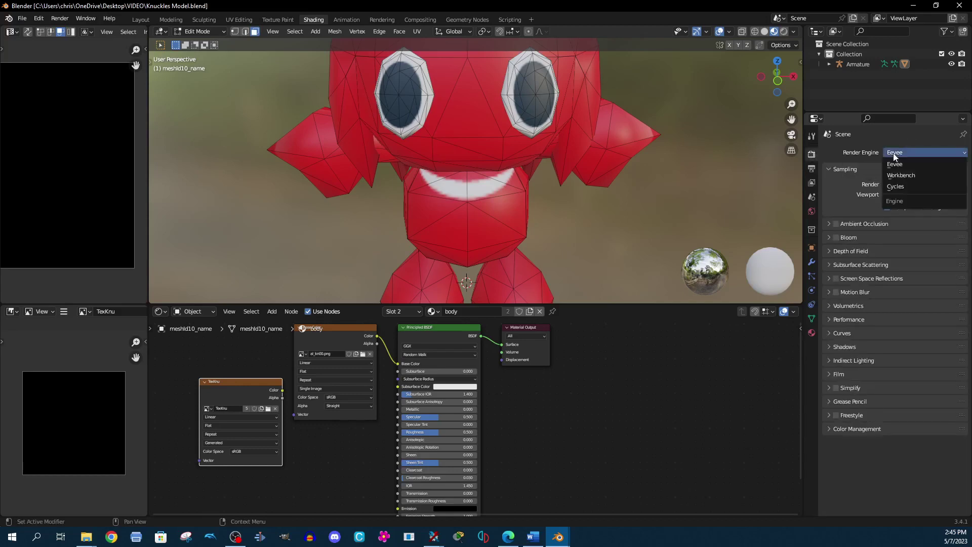
click(894, 188)
Set the maximum render samples to 1 and collapse the sampling settings
scroll(855, 203, down, 1)
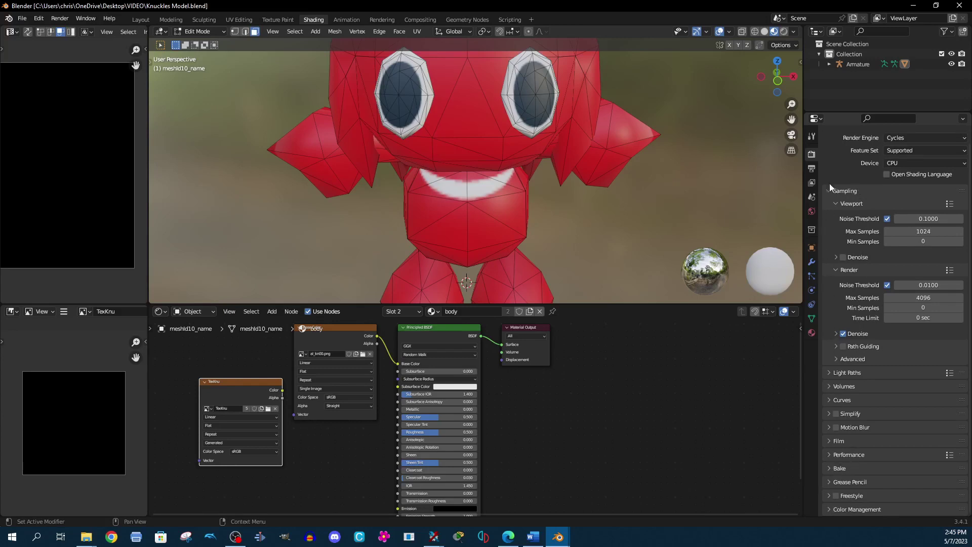
click(897, 297)
text(1)
key(Return)
click(845, 191)
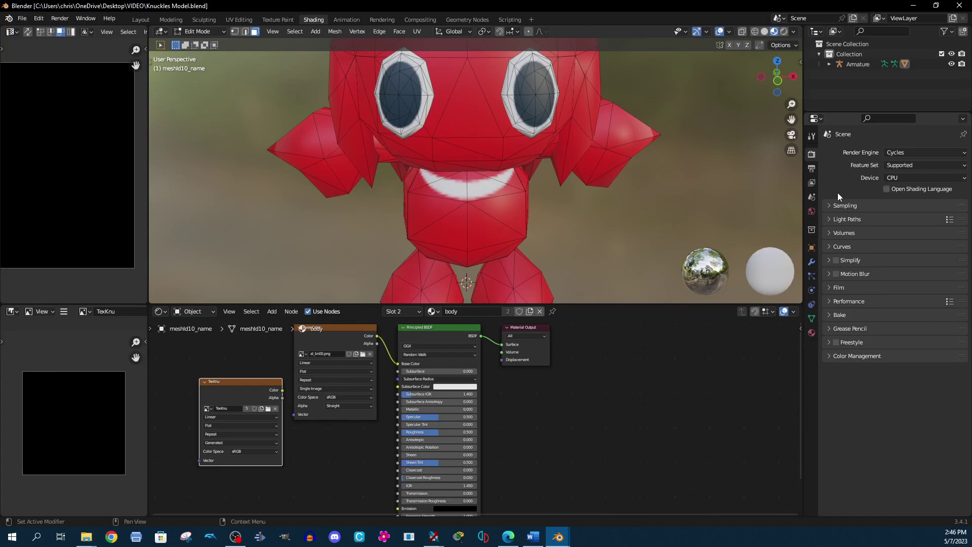
Set the bake type to Diffuse with only the Color contribution enabled
click(841, 315)
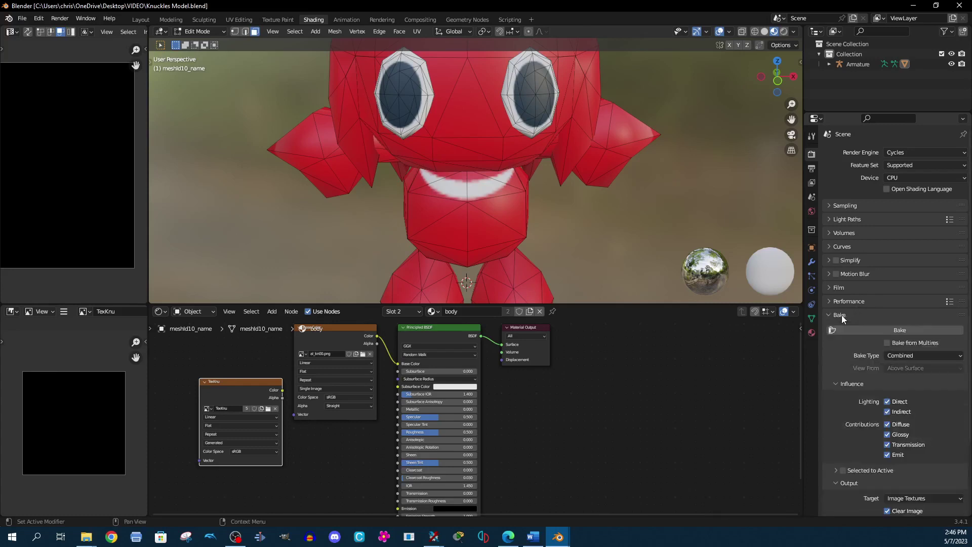
click(919, 354)
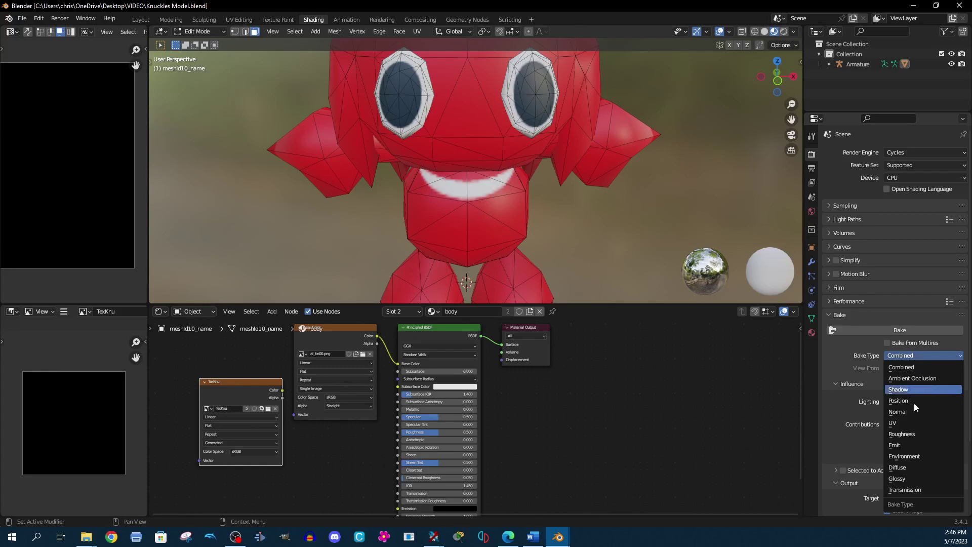
click(912, 467)
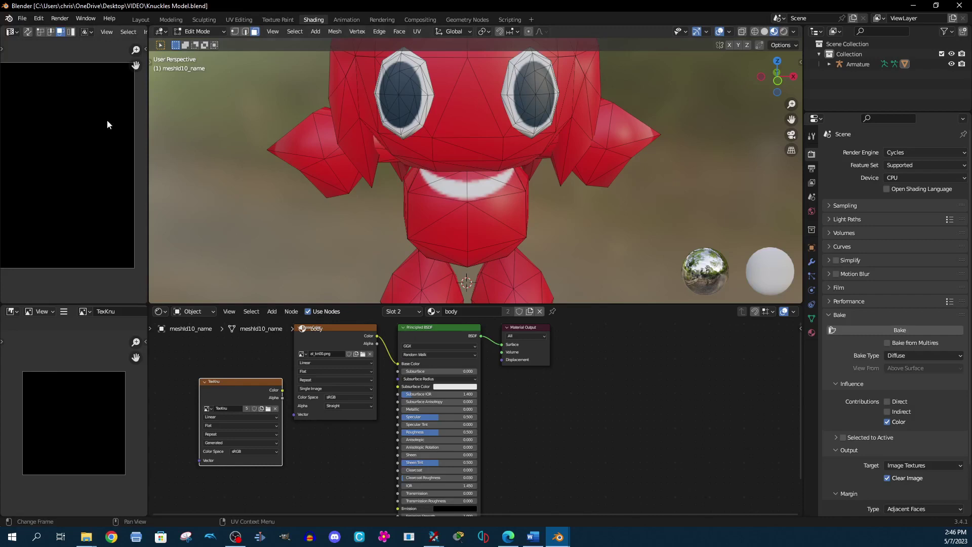
Save the project and bake the model's diffuse colours into the TexKnu image
scroll(74, 137, down, 3)
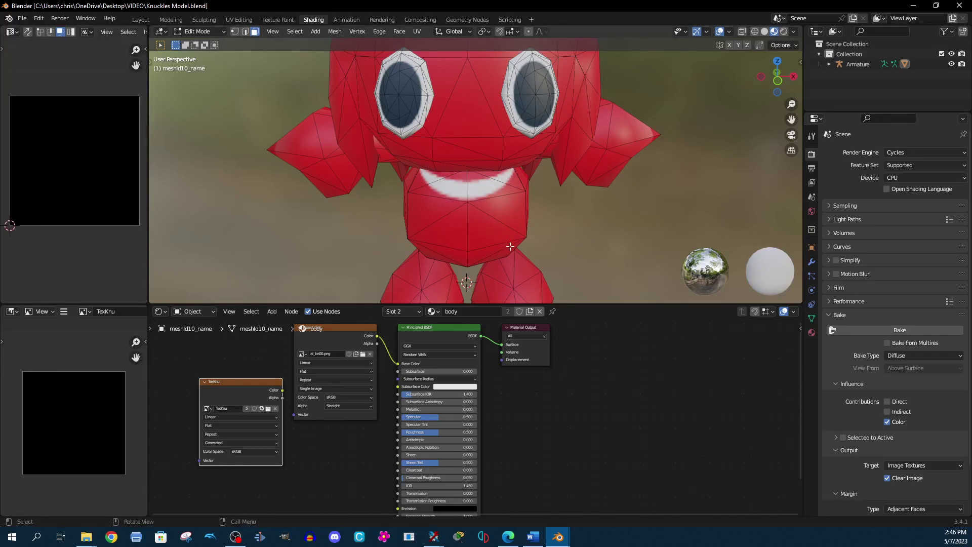
key(ctrl+s)
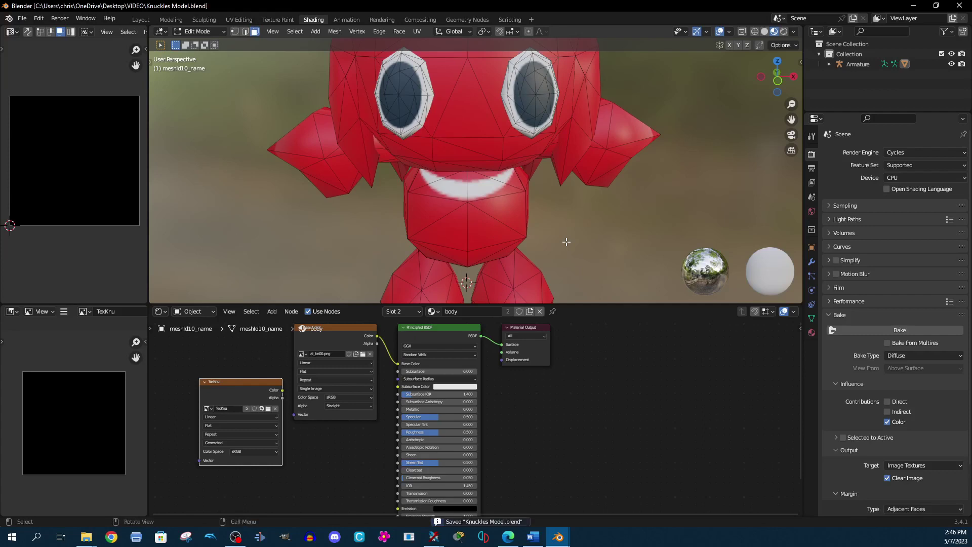
click(865, 330)
middle_drag(471, 230, 496, 232)
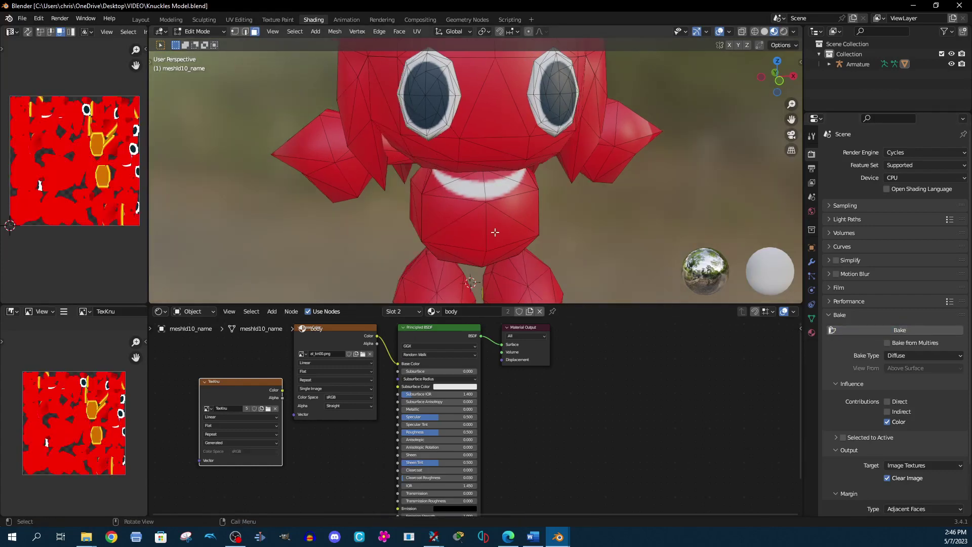
Try the Postburn UV map as the active render map and check the baked texture in the Texture Paint workspace
middle_drag(443, 229, 463, 227)
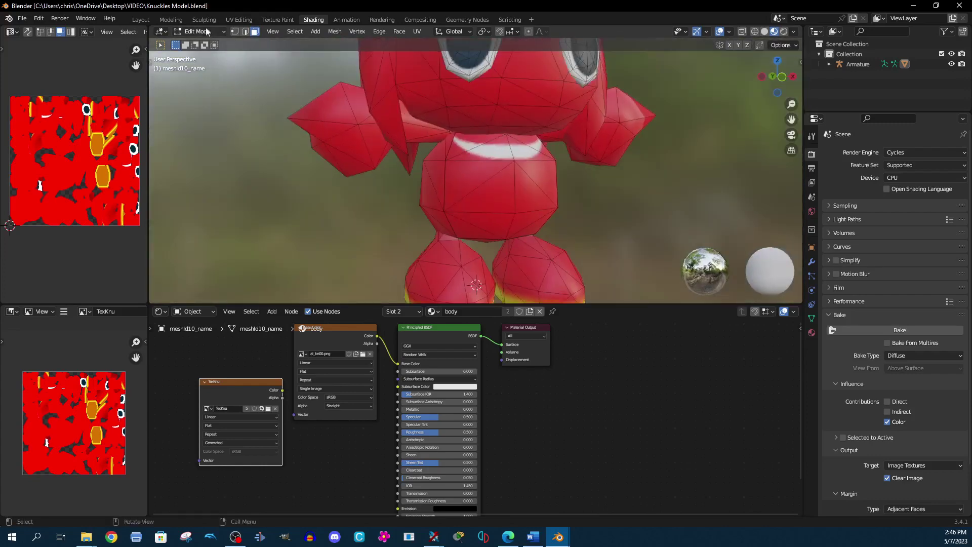
click(237, 19)
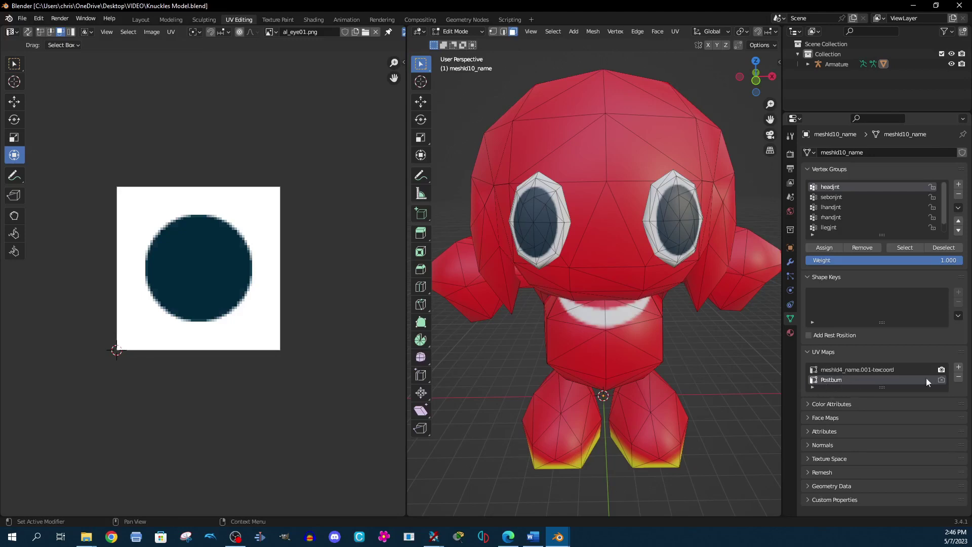
click(941, 380)
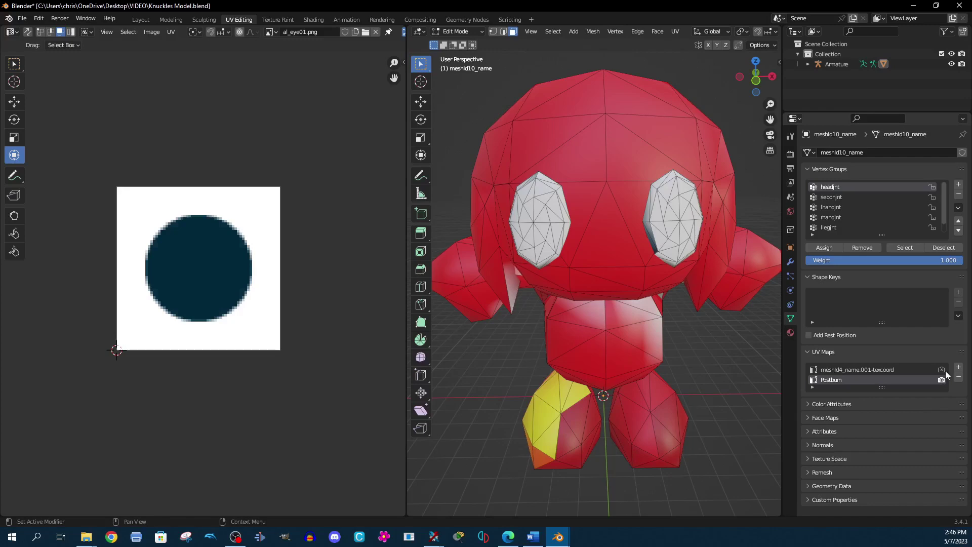
click(278, 19)
scroll(268, 235, down, 1)
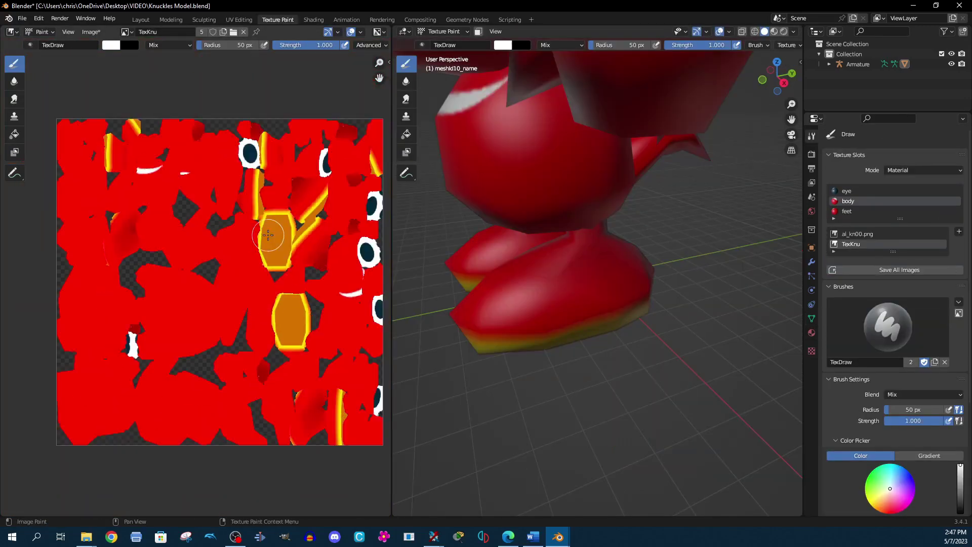
Return to the Shading workspace, enter Edit Mode and select all of the model's faces
click(310, 20)
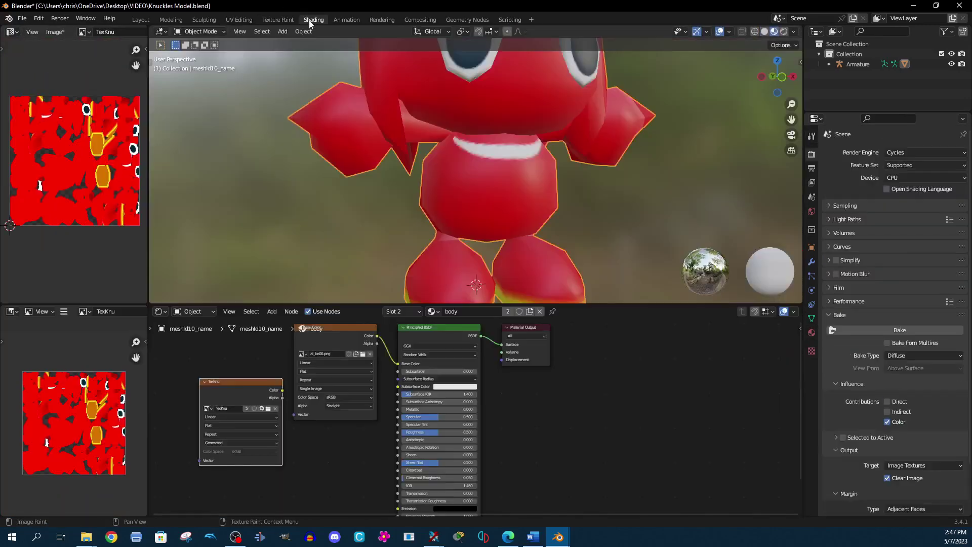
click(200, 32)
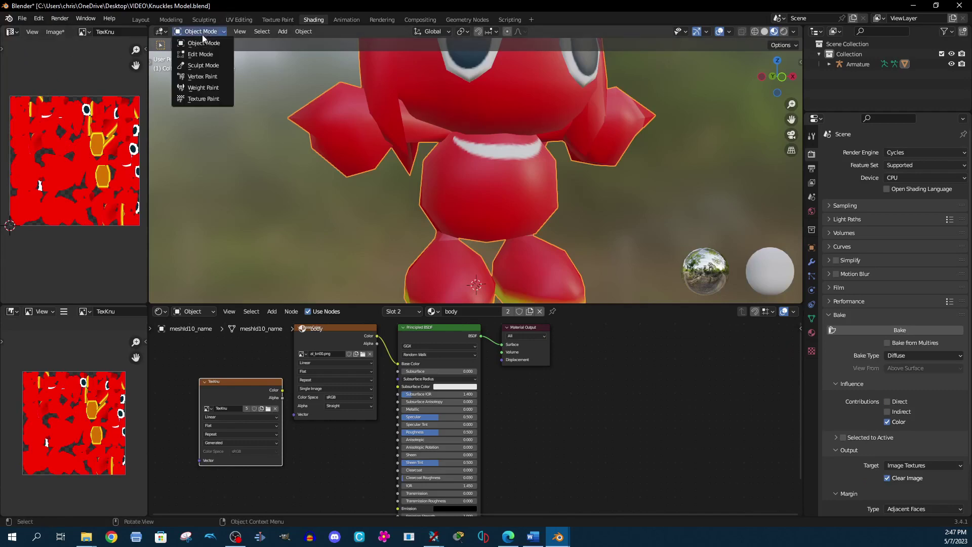
click(198, 49)
click(428, 107)
click(294, 32)
click(304, 46)
Examine how the UV islands line up with the baked texture, including the eye island, and compare them with the model
scroll(47, 168, up, 5)
middle_drag(37, 167, 135, 145)
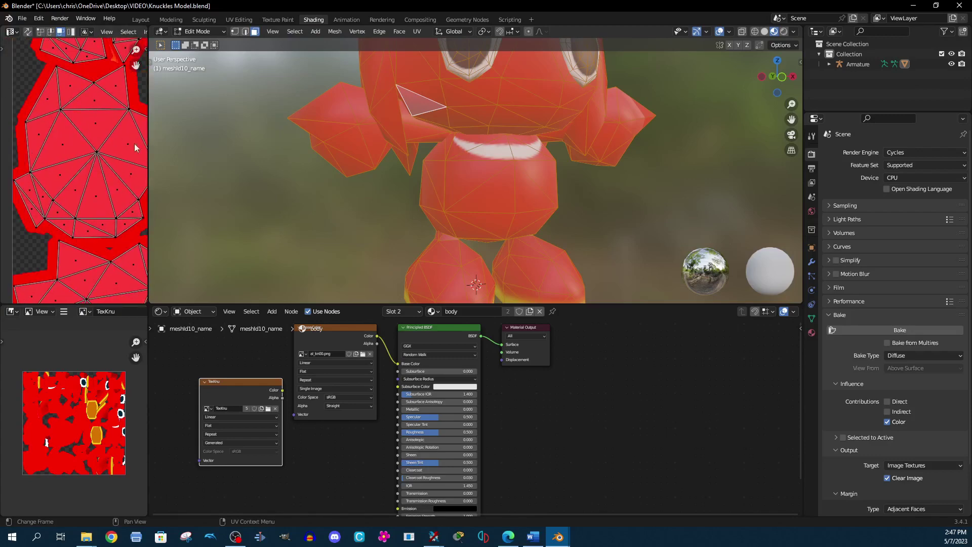
middle_drag(101, 194, 20, 170)
middle_drag(425, 151, 429, 129)
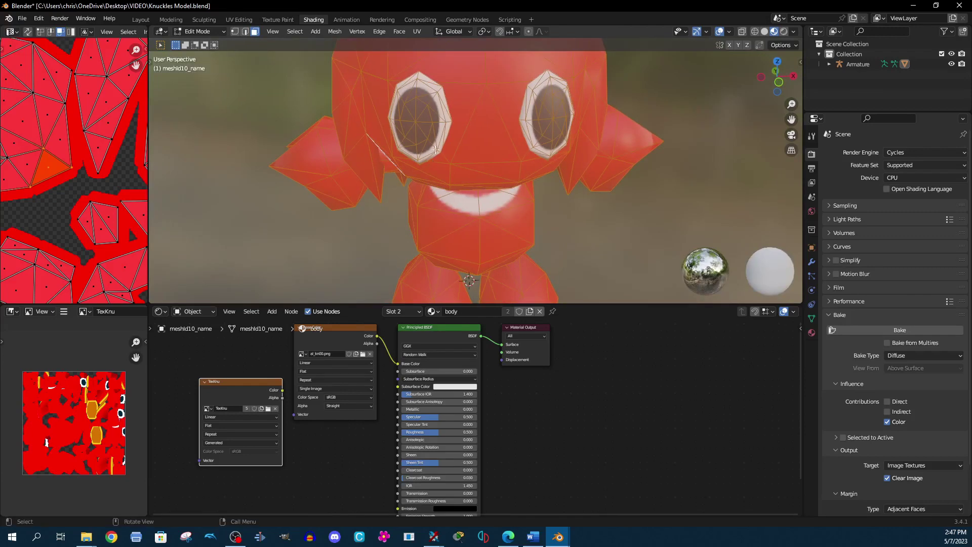
scroll(79, 208, down, 3)
middle_drag(78, 208, 40, 213)
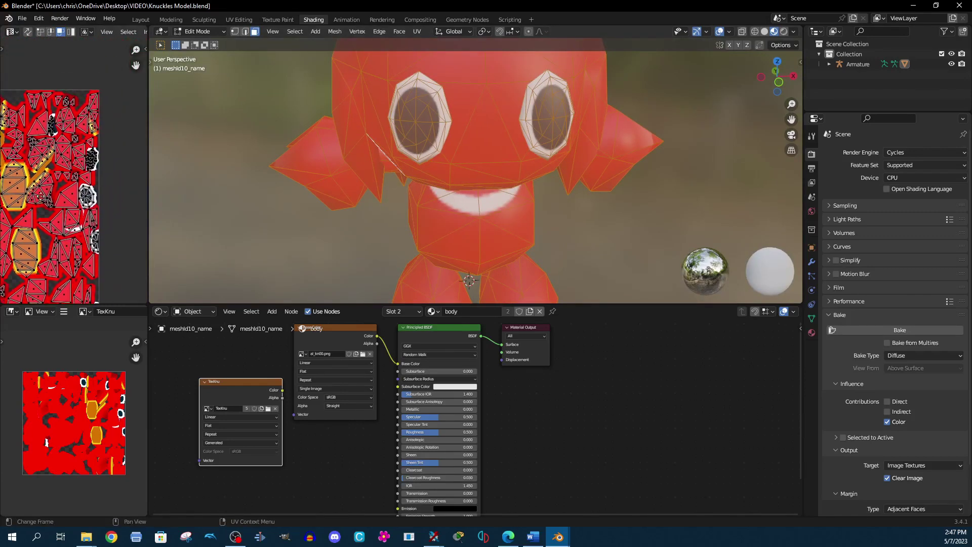
scroll(106, 151, up, 4)
click(115, 169)
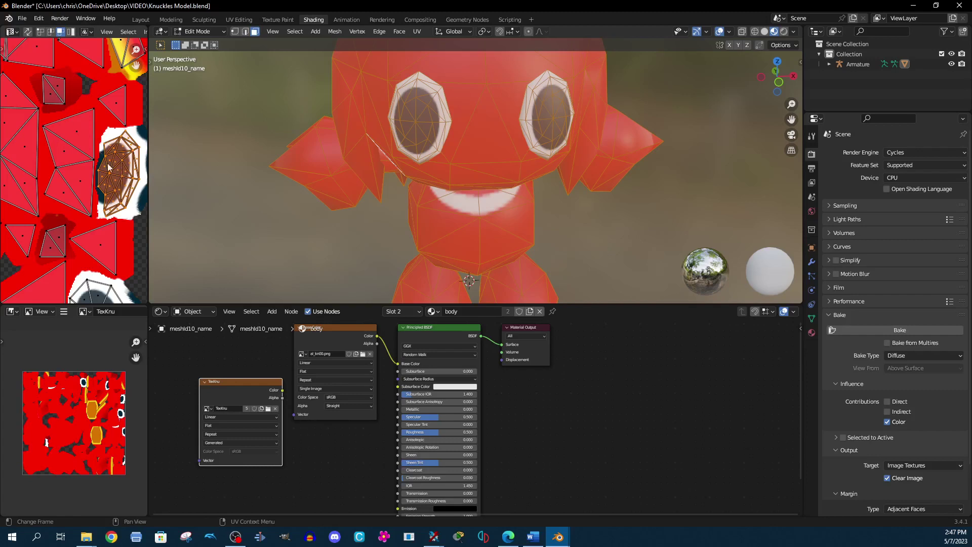
Bake the diffuse colours into the TexKnu image again and clear the face selection
click(851, 331)
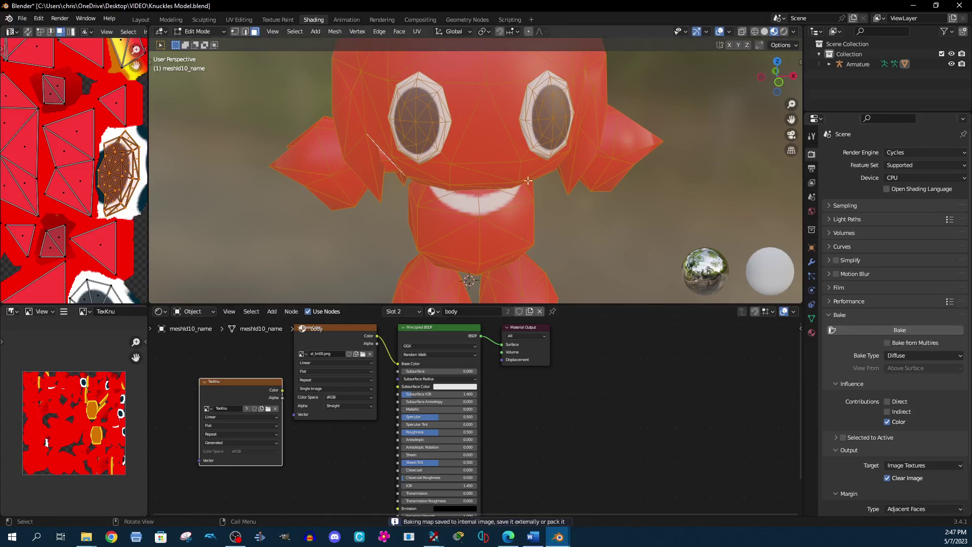
click(275, 258)
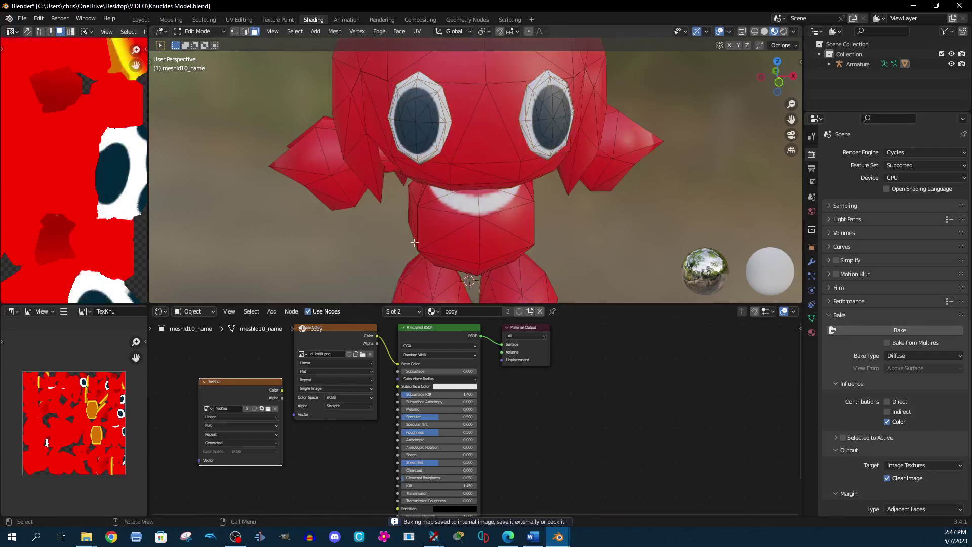
scroll(32, 163, down, 2)
scroll(31, 163, up, 2)
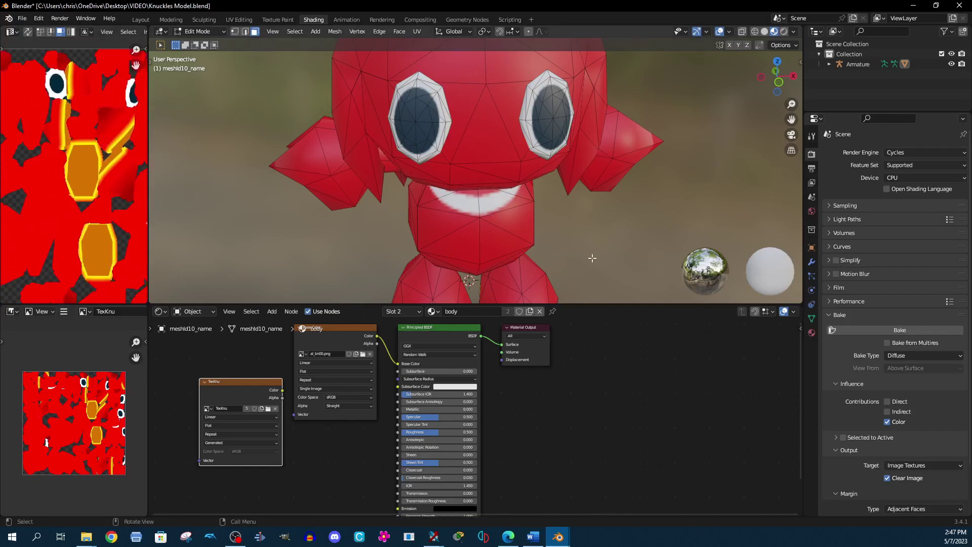
Remove the eye, body and feet material slots from the mesh in Object Mode
click(811, 333)
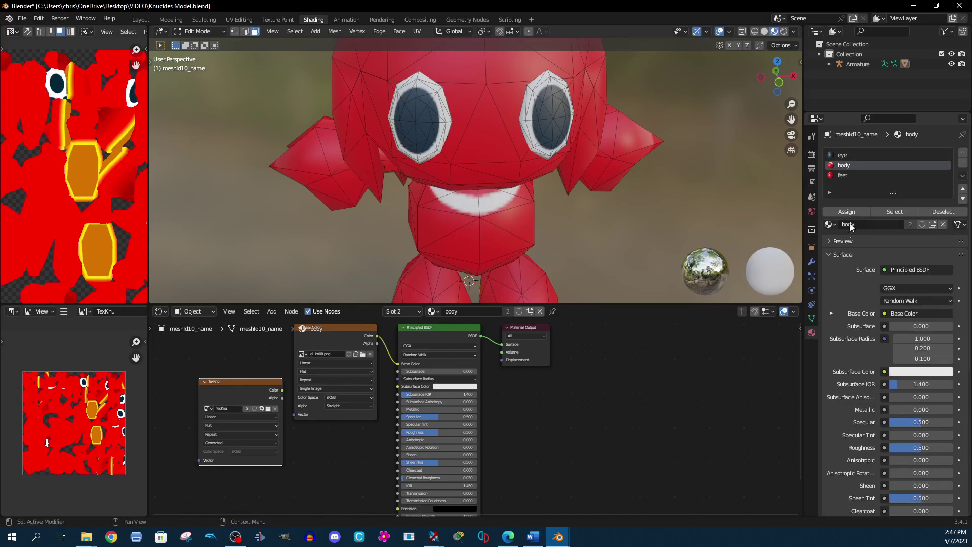
click(870, 156)
click(963, 162)
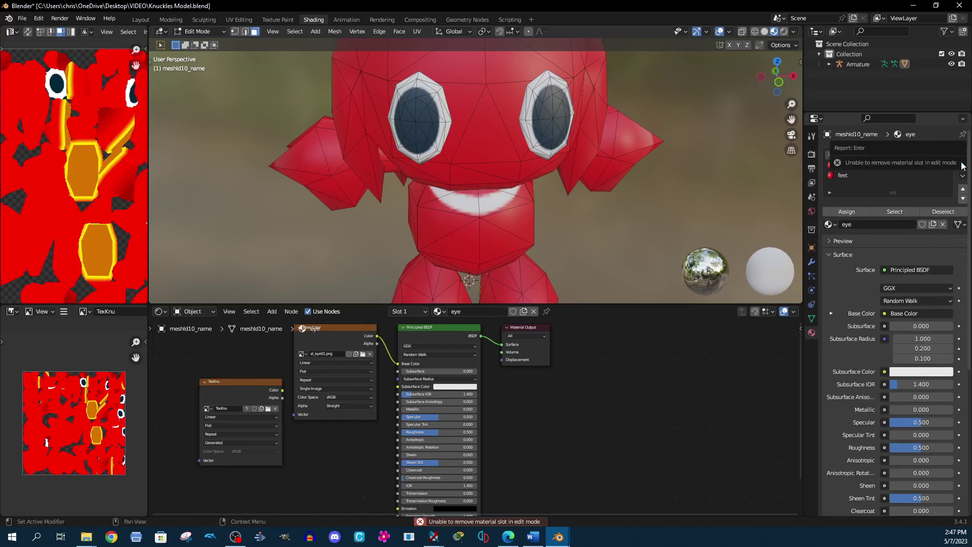
click(196, 32)
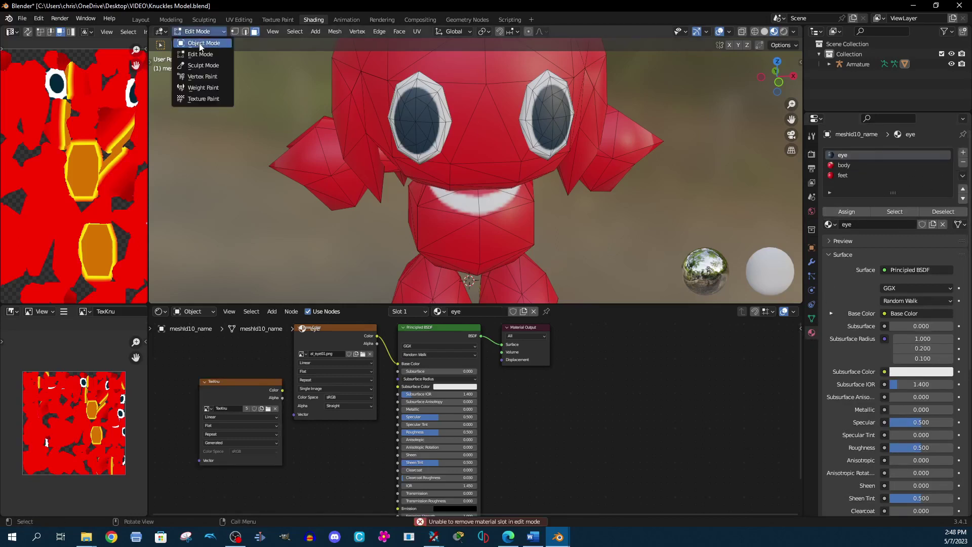
click(195, 43)
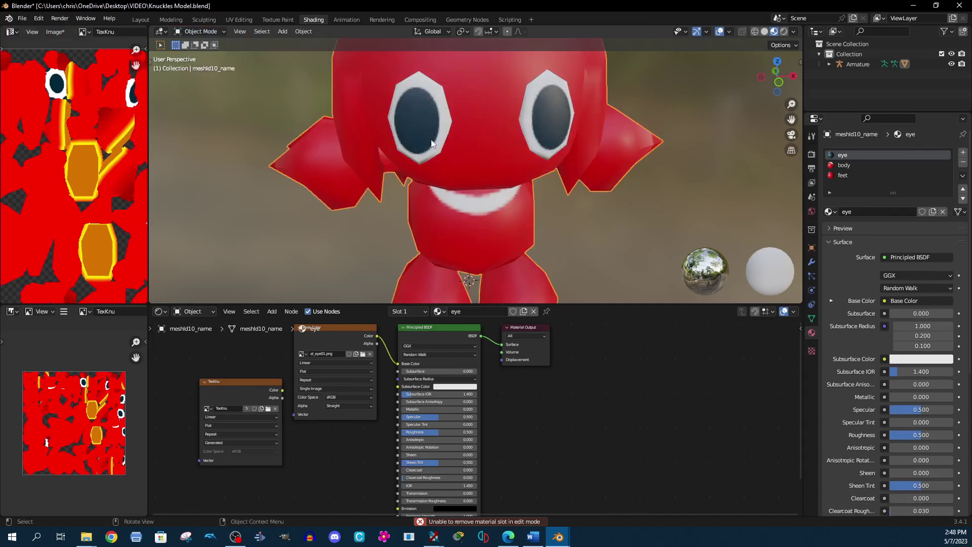
click(963, 163)
click(963, 162)
click(963, 162)
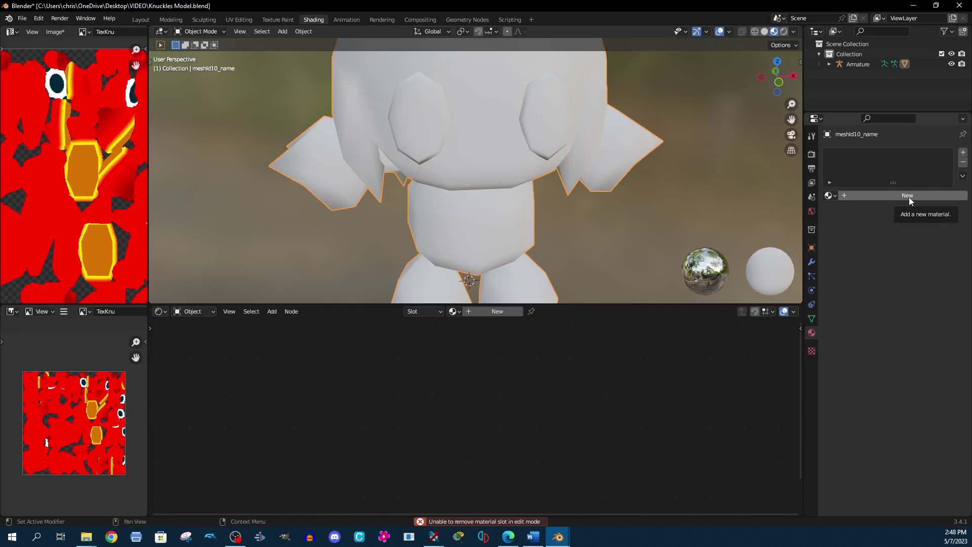
Create a new material on the mesh and place an Image Texture node beside its Principled BSDF
click(909, 197)
click(270, 313)
mouse_move(297, 369)
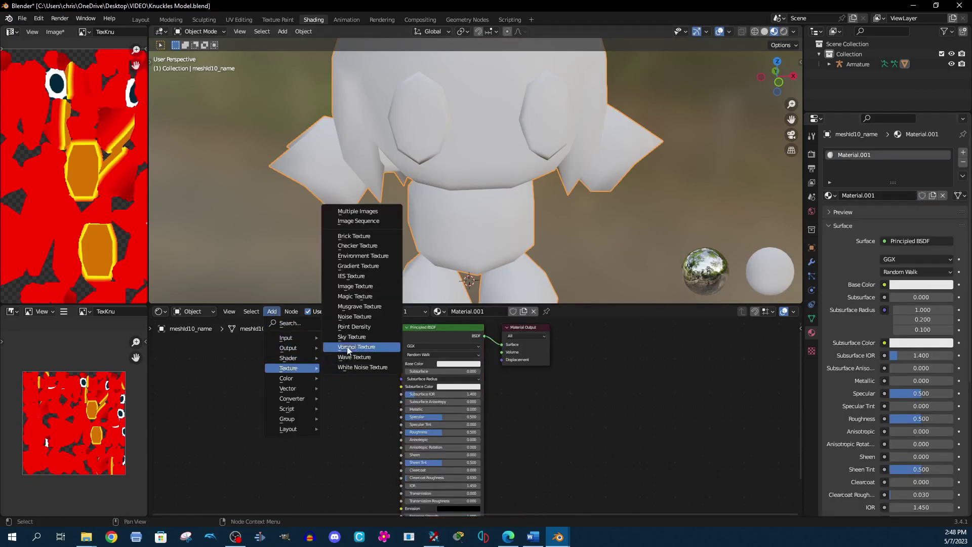
click(354, 287)
click(289, 389)
Assign the TexKnu image to the texture node and connect its Color output to the Principled BSDF's Base Color
click(258, 391)
key(Down)
key(Down)
key(Down)
key(Down)
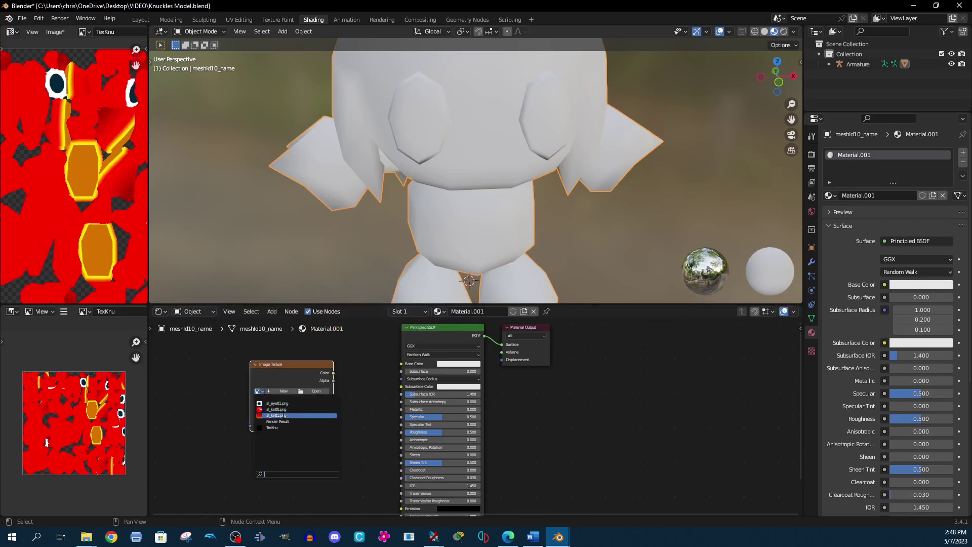
key(Return)
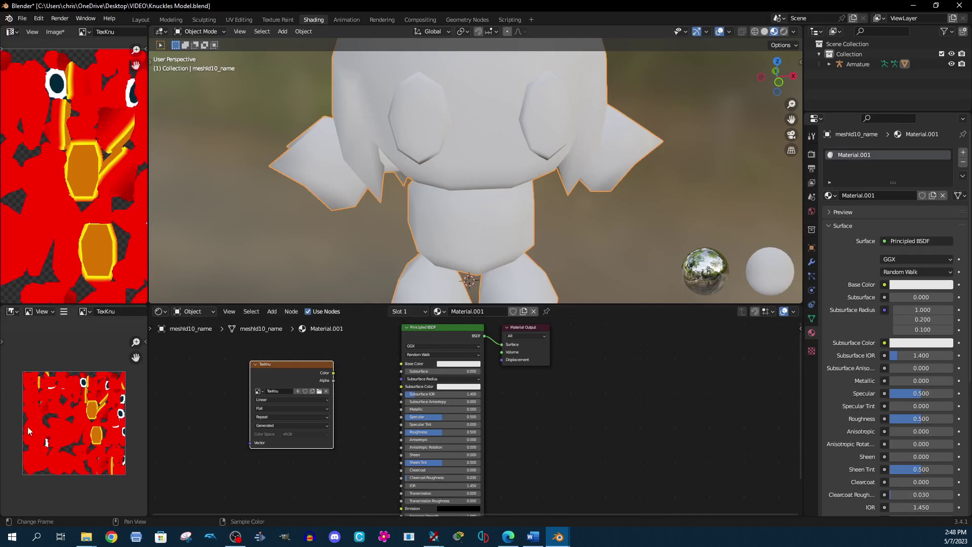
drag(332, 373, 400, 365)
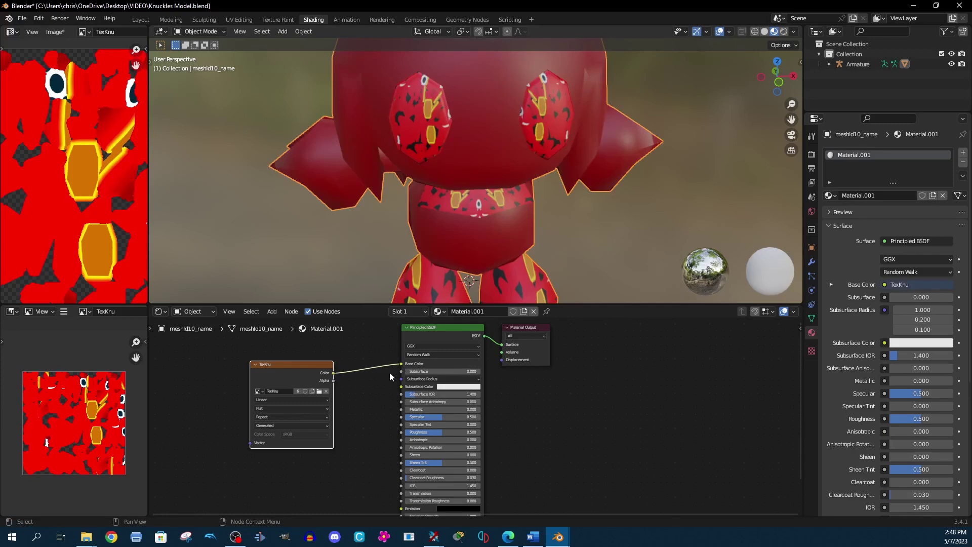
Make Postburn the active render UV map and delete the original meshId4_name.001-texcoord UV map
click(238, 19)
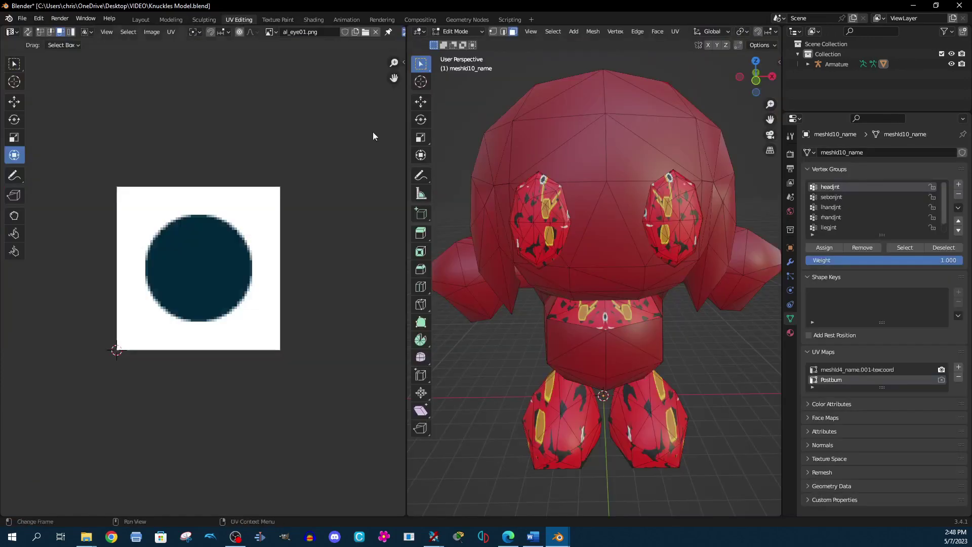
click(944, 379)
click(913, 369)
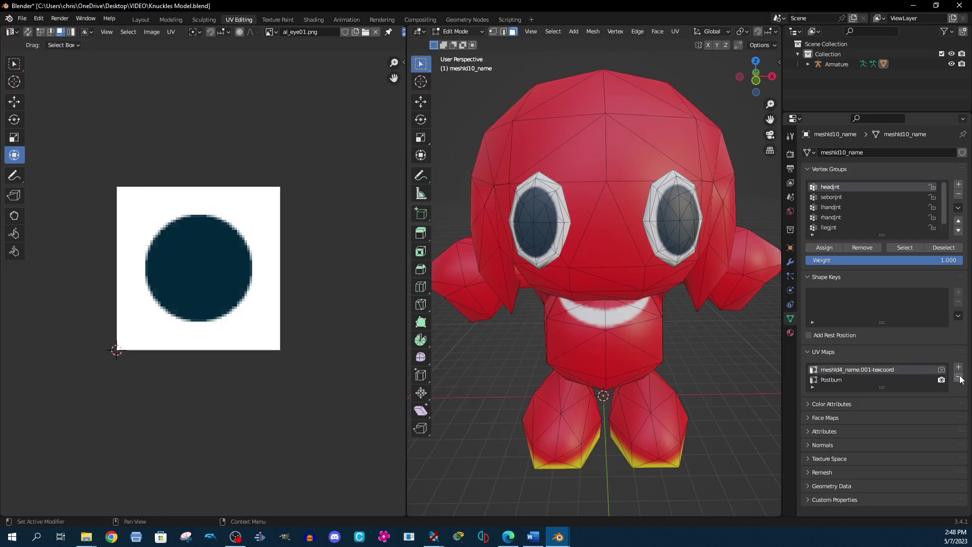
click(959, 378)
Save the baked texture as TexKnu.png in the VIDEO folder and open the list of model export formats
click(267, 21)
click(89, 33)
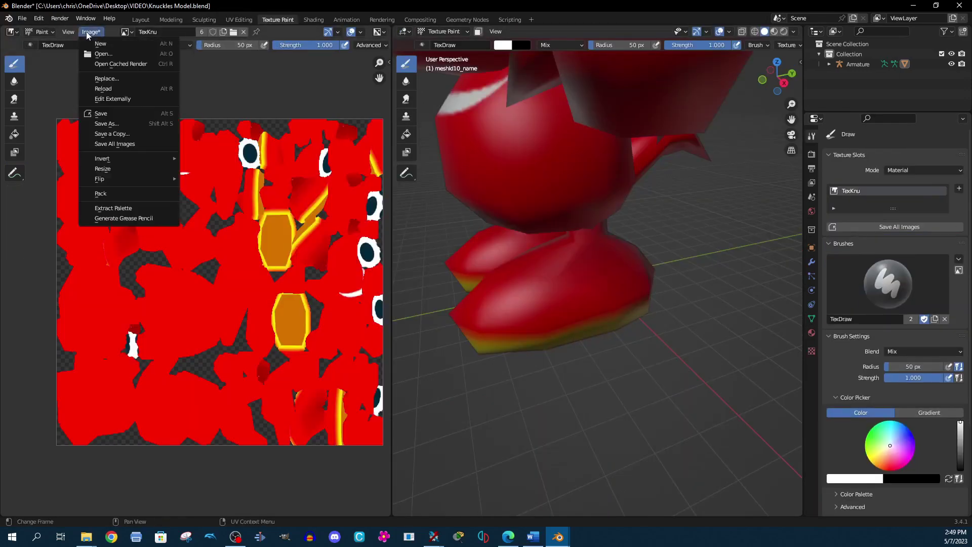
click(118, 124)
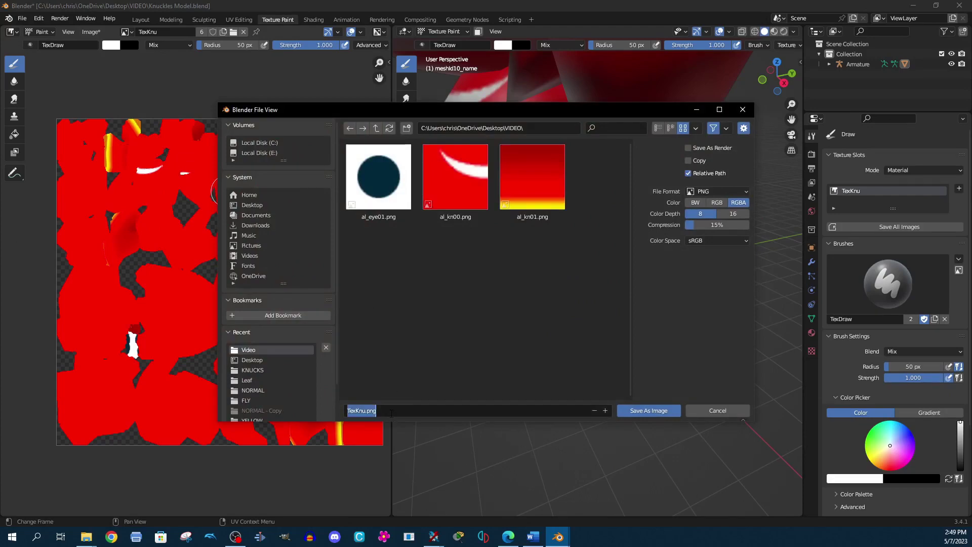
click(649, 410)
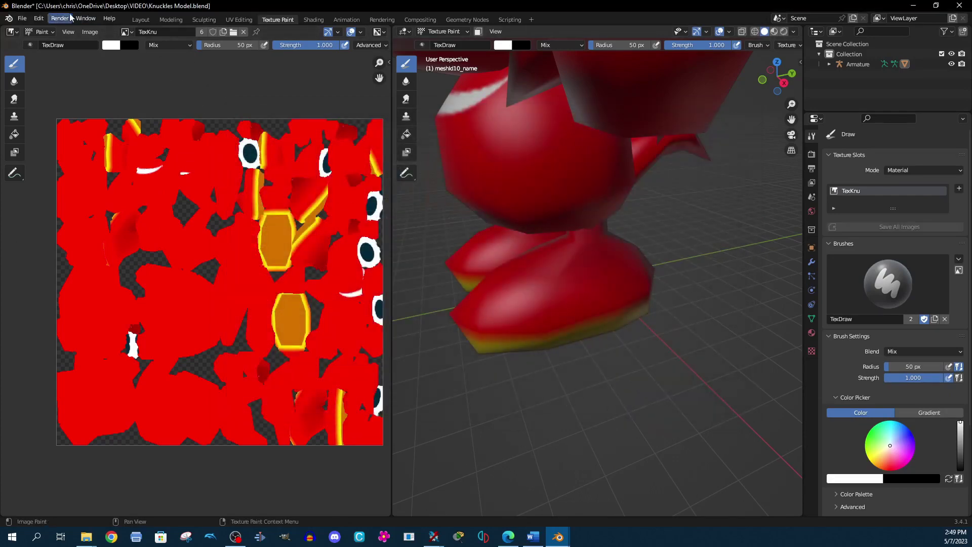
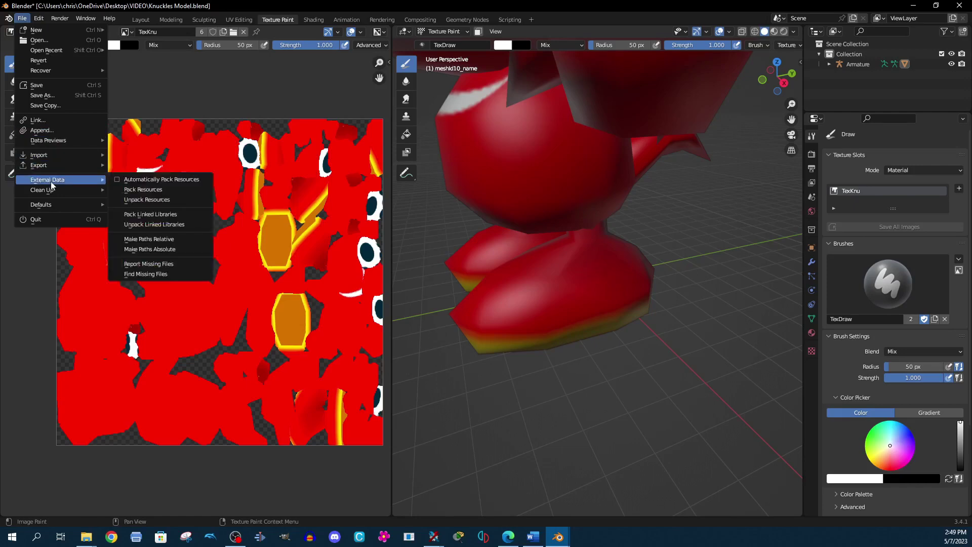
mouse_move(51, 165)
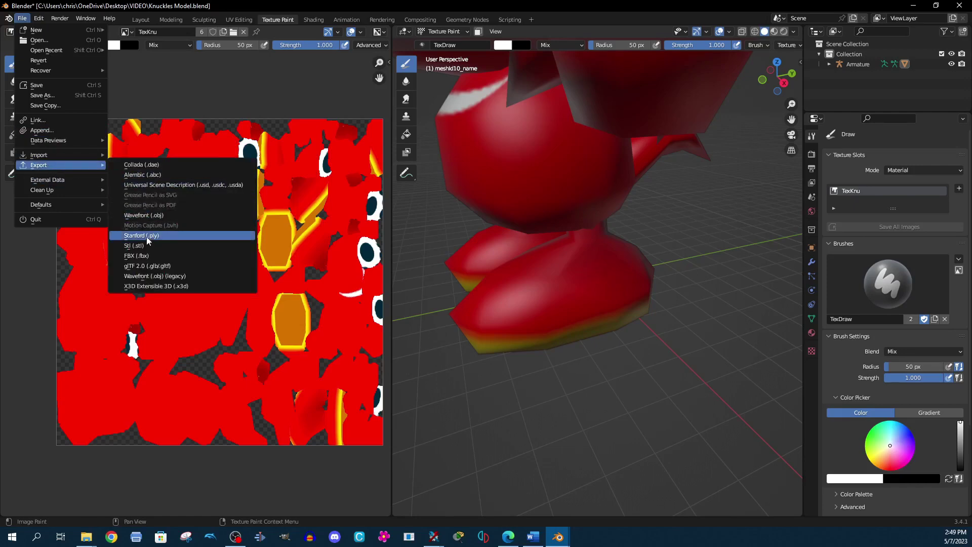
Switch to Toolbox and replace the piki_p3_red model with Knuckles Model.fbx from the VIDEO folder, accepting the default import options
key(alt+Tab)
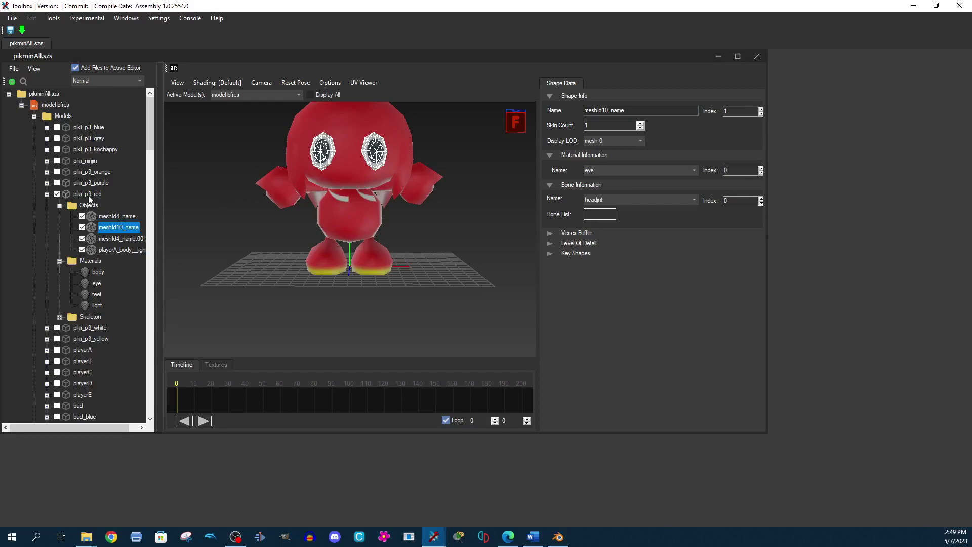
click(86, 204)
click(84, 197)
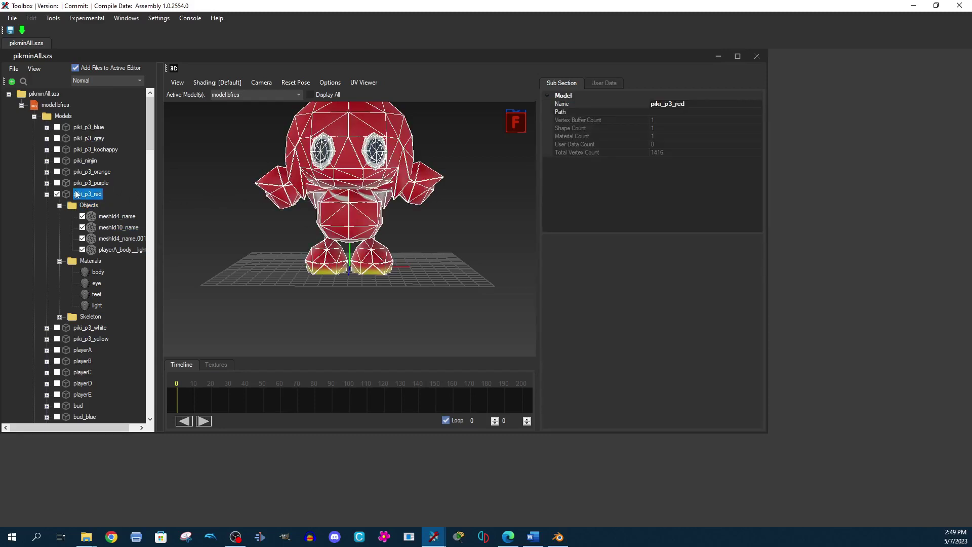
right_click(75, 197)
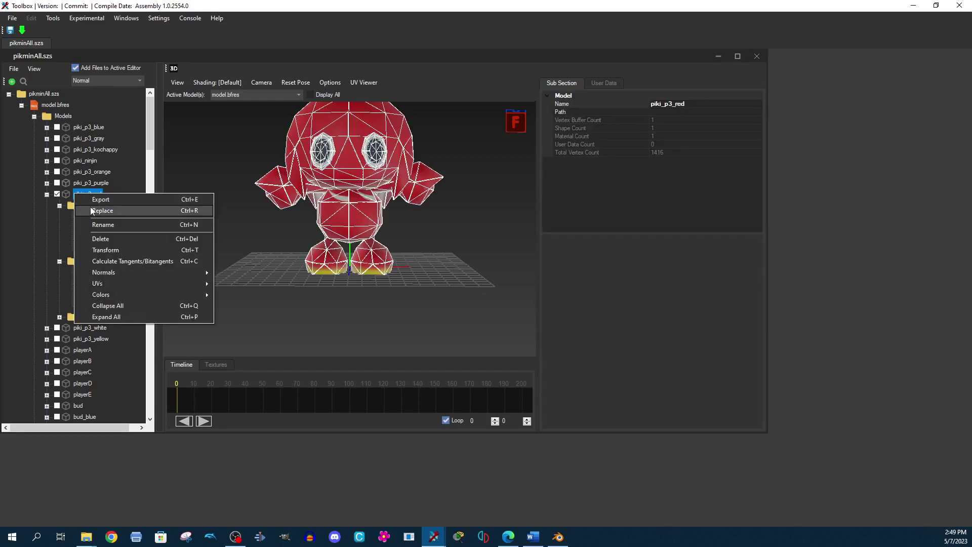
click(92, 210)
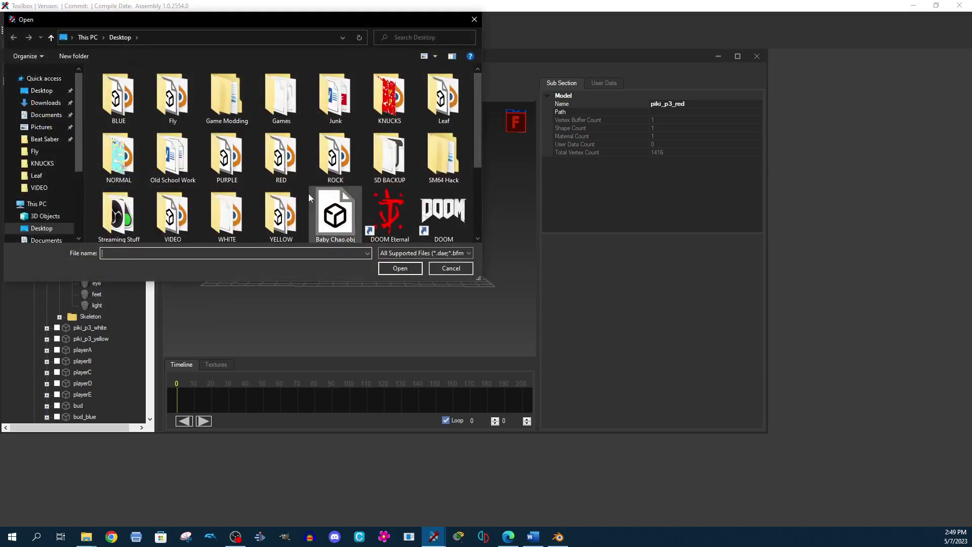
double_click(167, 211)
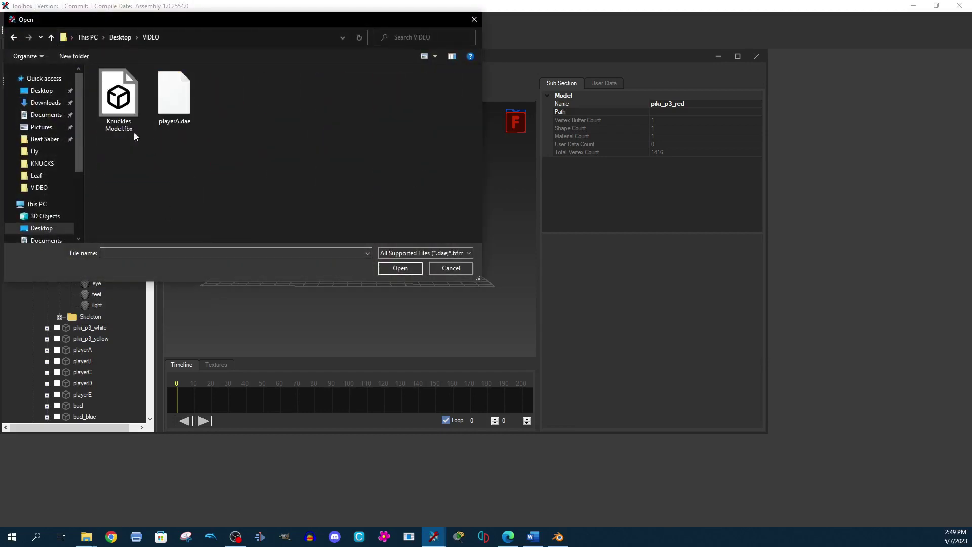
double_click(120, 125)
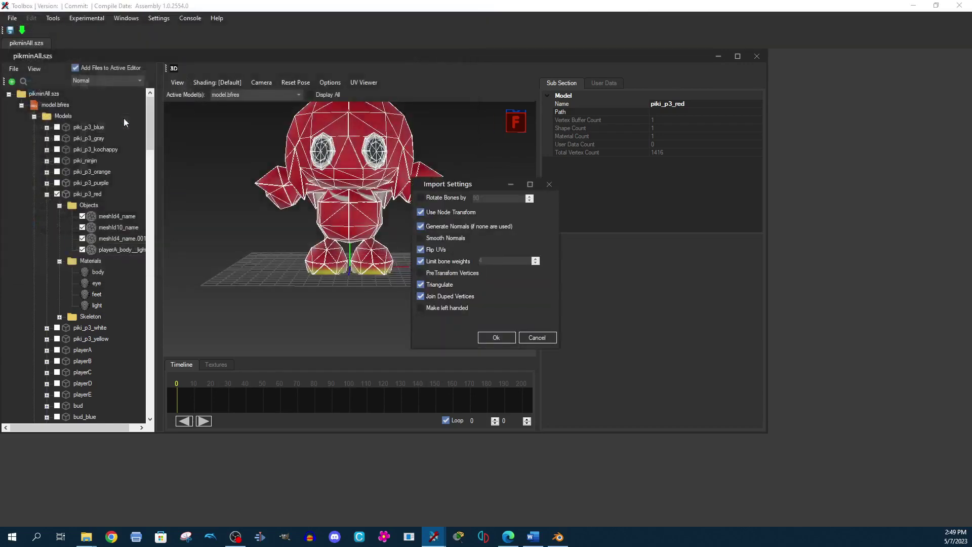
click(496, 338)
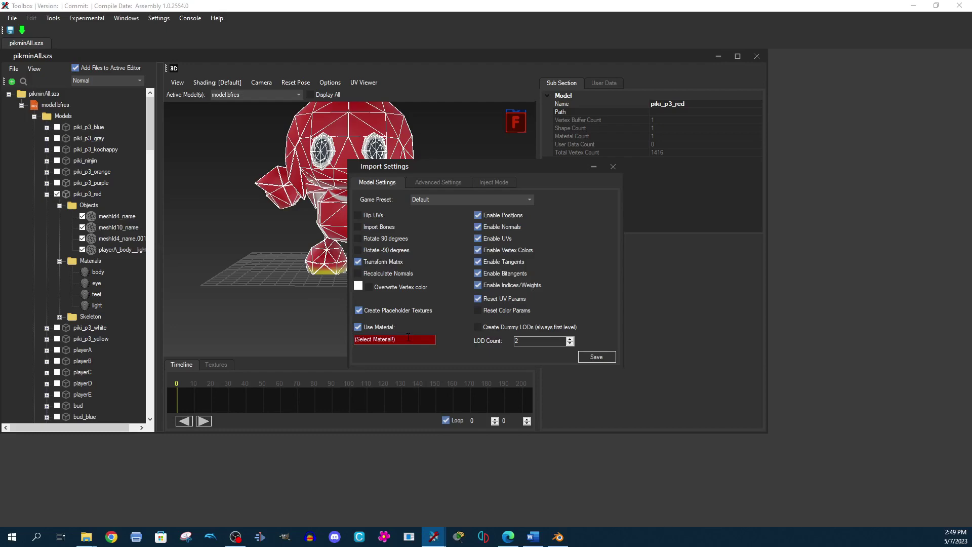
Assign Material_Character.bfmat from the Desktop as the imported model's material and save the import settings
click(408, 340)
click(388, 237)
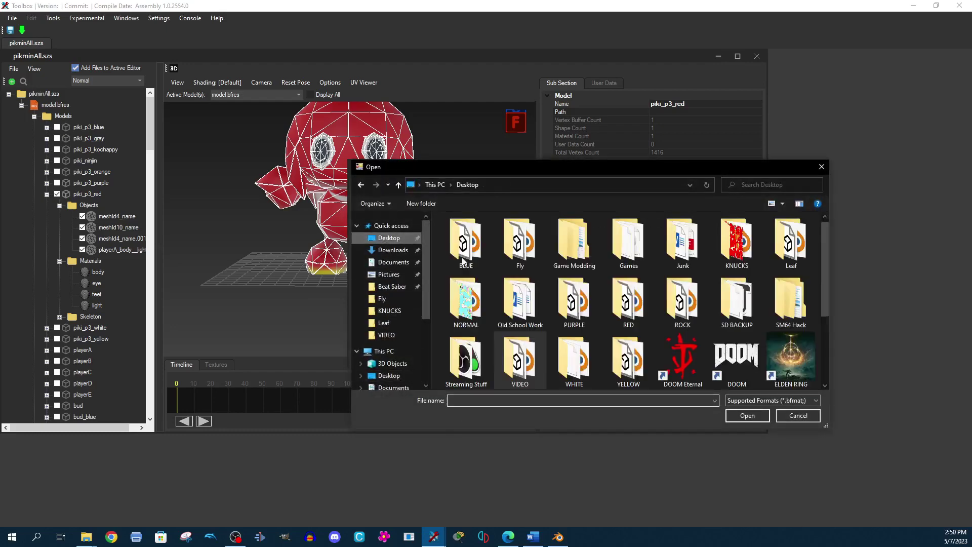
scroll(656, 281, down, 3)
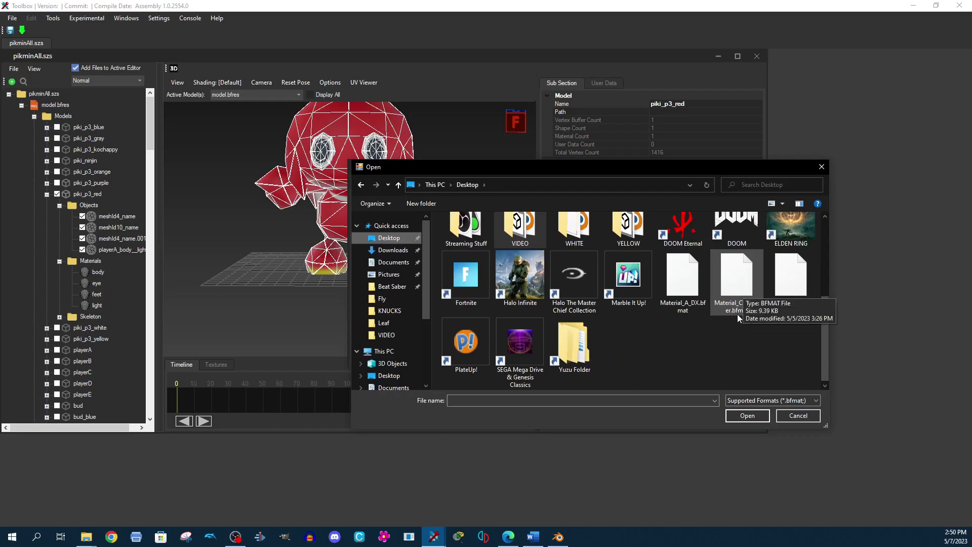
double_click(756, 309)
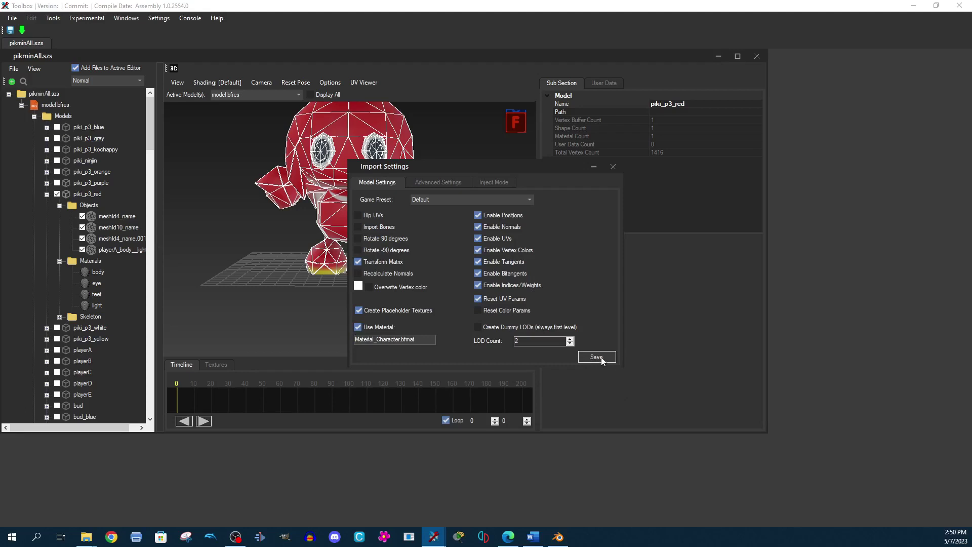
click(597, 357)
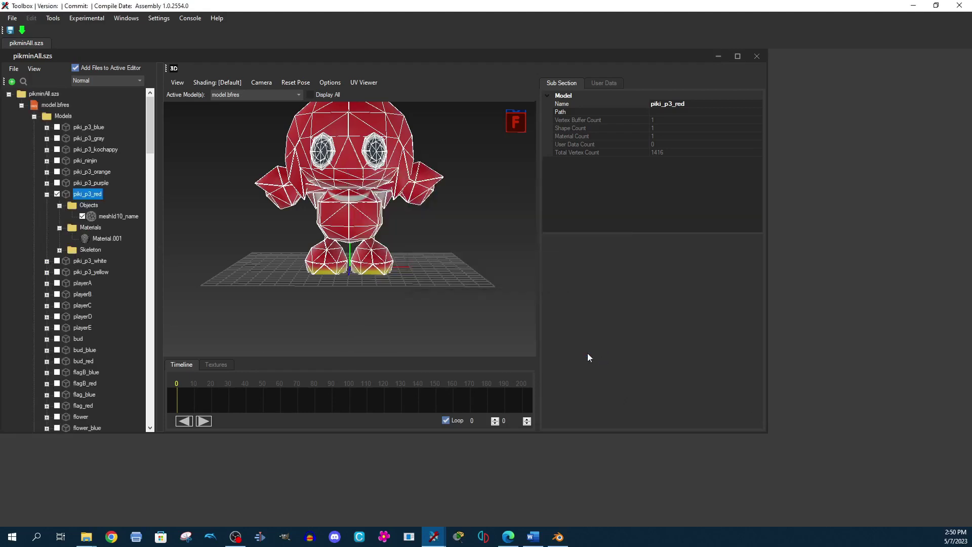
Export Material.001 of piki_p3_orange to the Desktop as Material.001.bfmat and collapse that model's entry
click(47, 172)
click(86, 214)
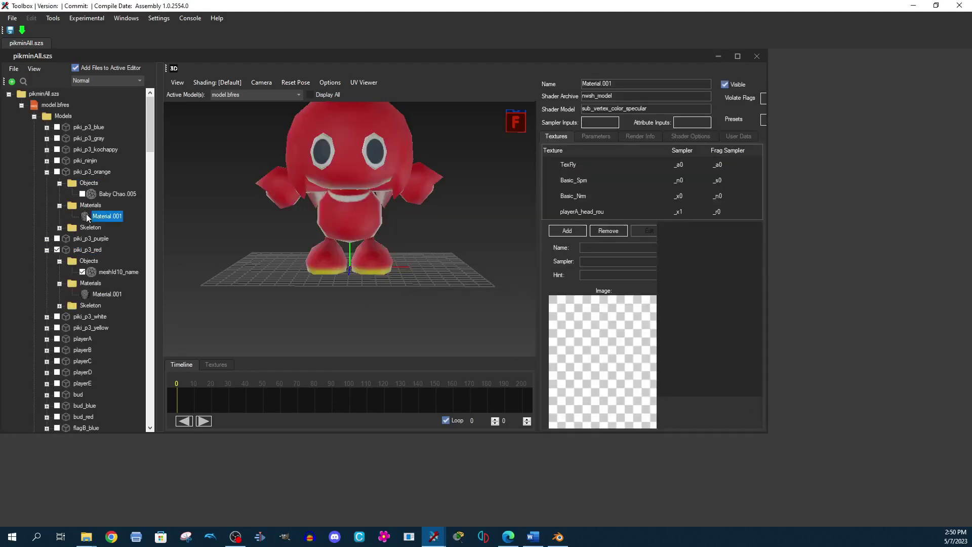
right_click(86, 213)
click(110, 220)
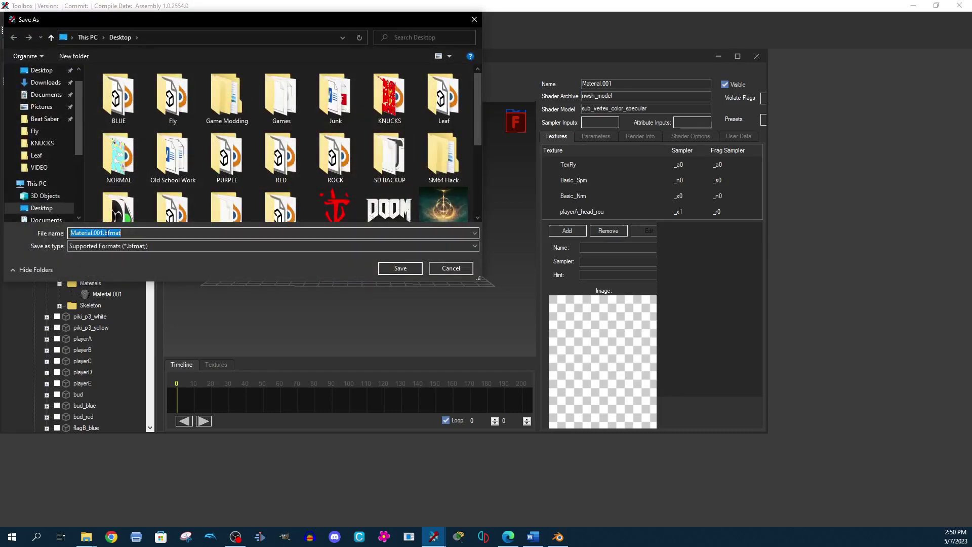
click(420, 269)
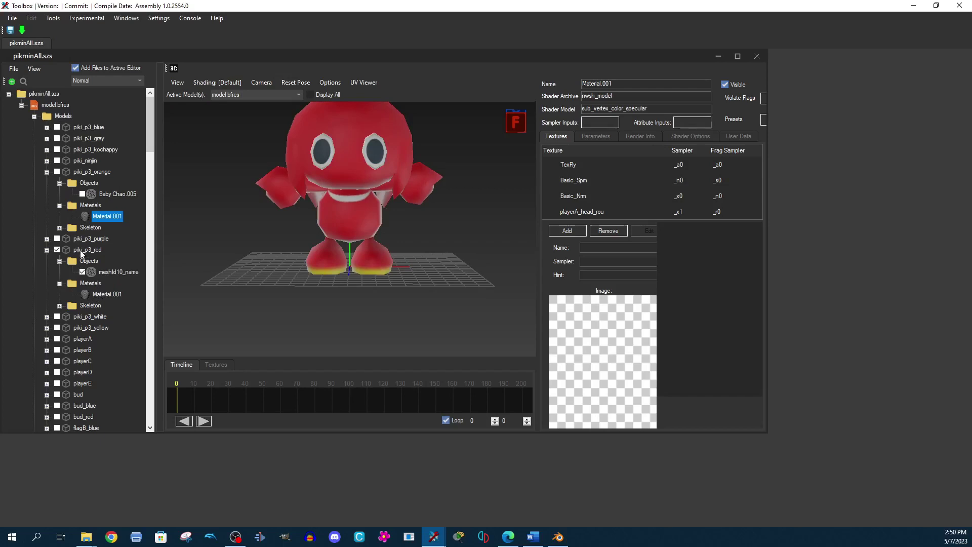
click(81, 251)
click(47, 172)
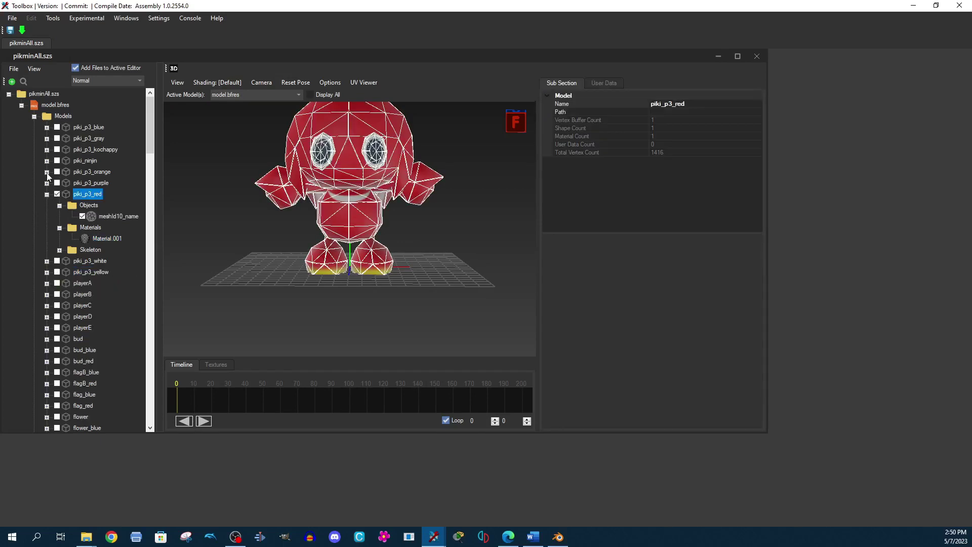
Import TexKnu.png from the VIDEO folder into the Textures folder, keeping the BC1_SRGB format
click(85, 223)
scroll(80, 203, down, 8)
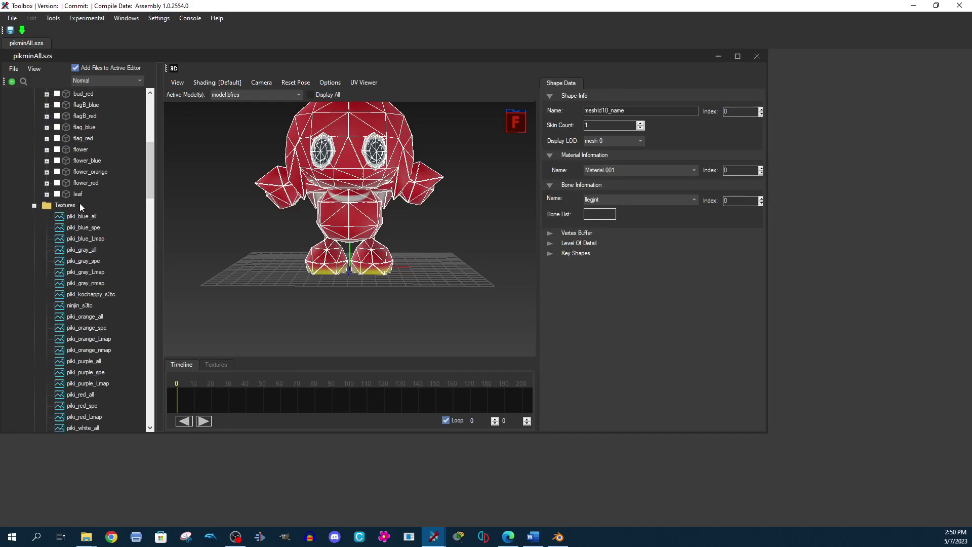
click(73, 205)
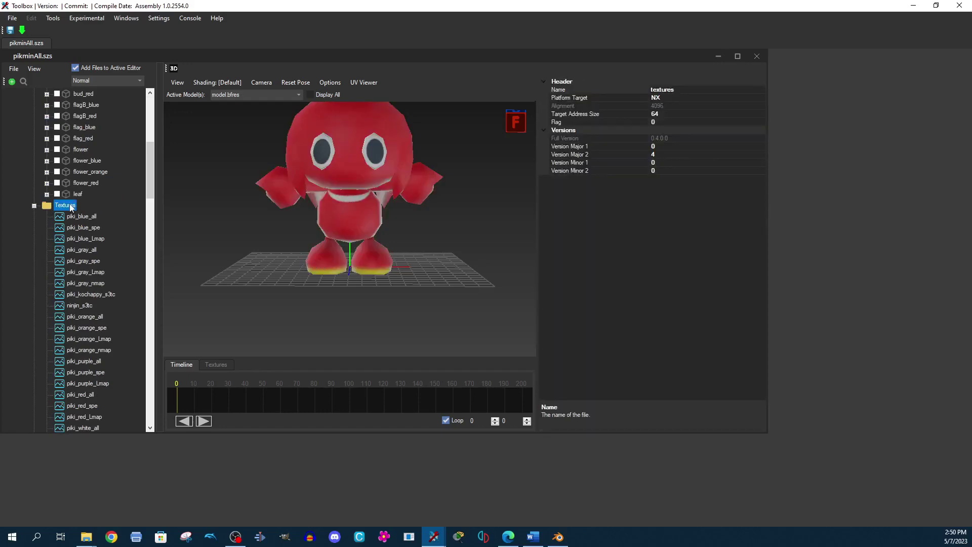
right_click(71, 207)
click(105, 236)
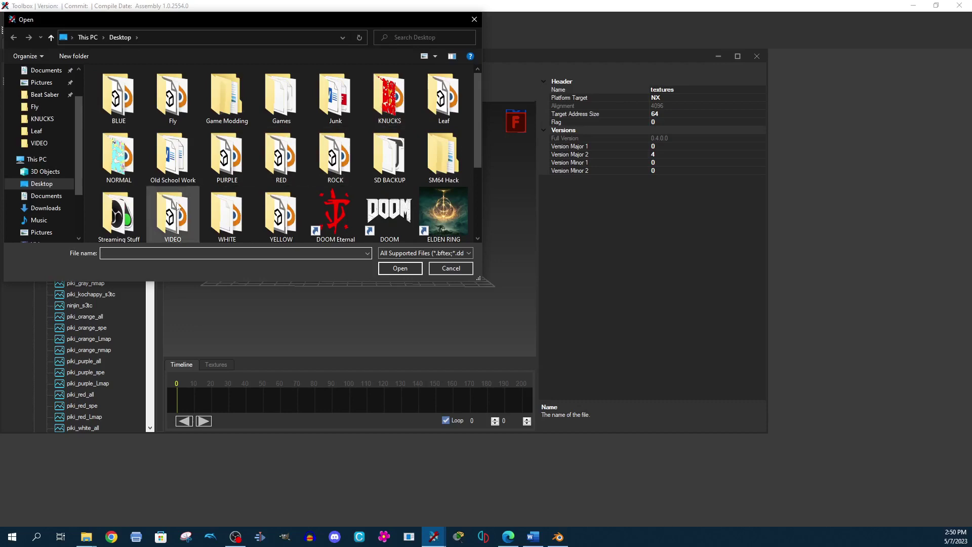
double_click(168, 210)
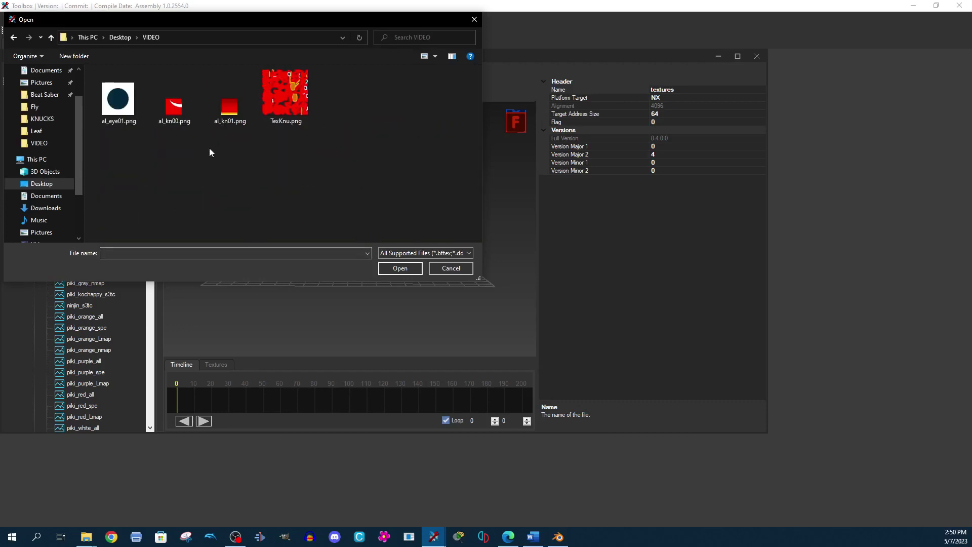
double_click(286, 104)
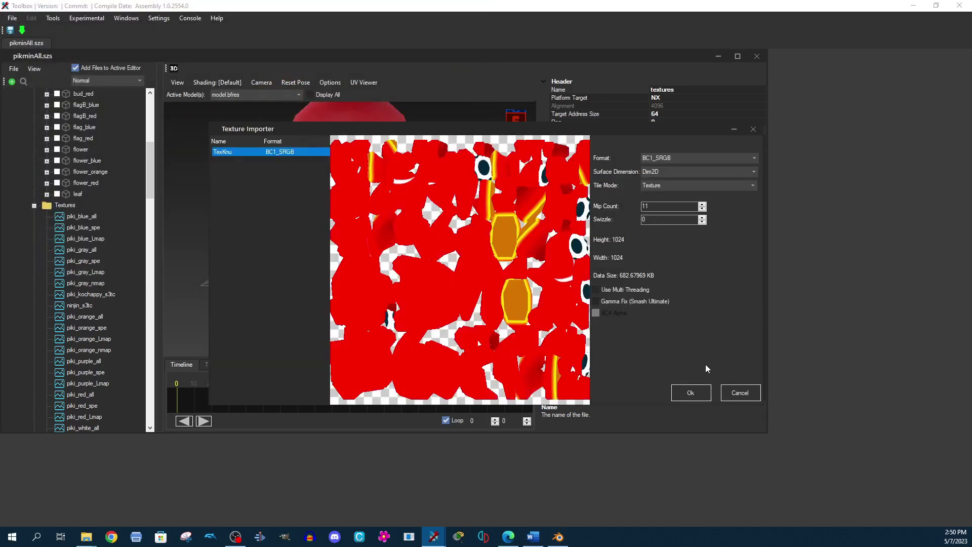
click(703, 397)
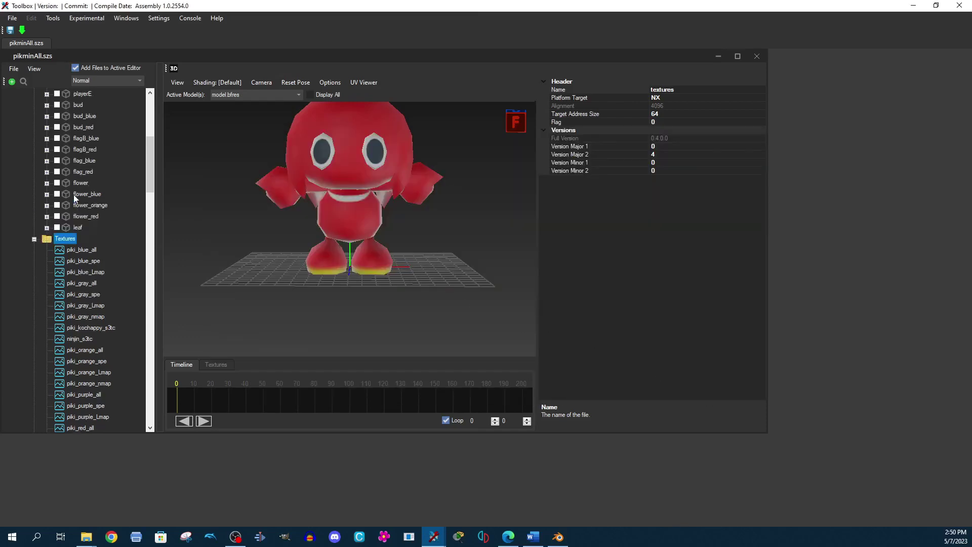
Replace the TexKnu diffuse texture in piki_p3_red's Material.001 with TexKnu0
click(92, 238)
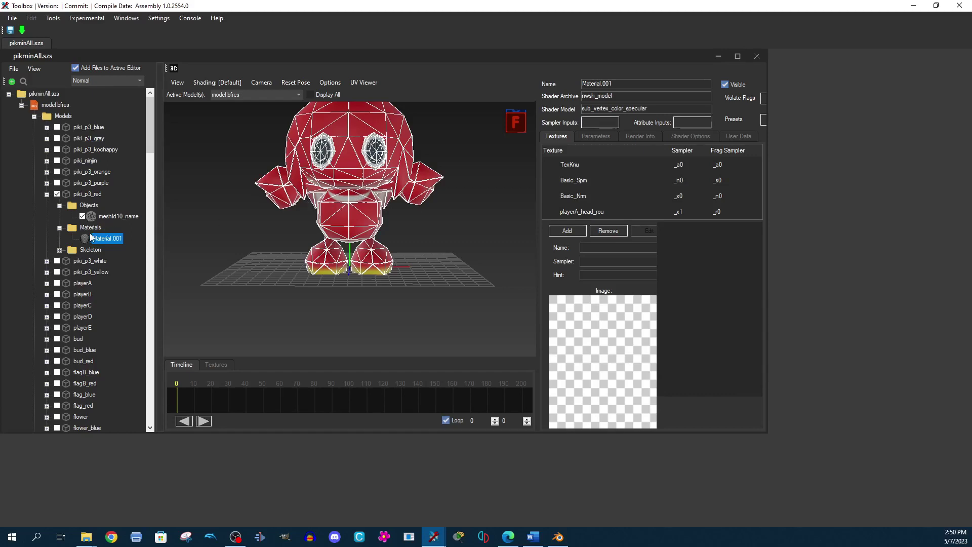
click(48, 197)
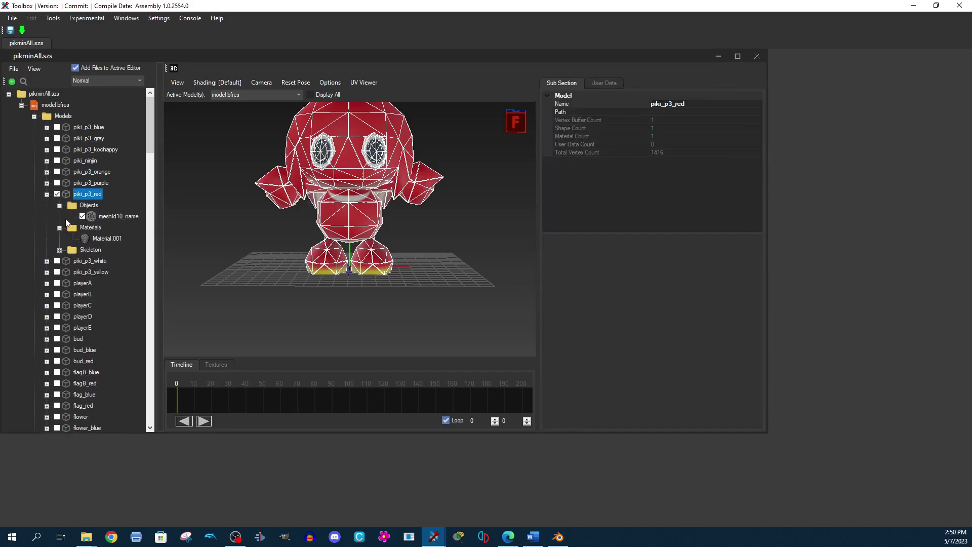
click(73, 229)
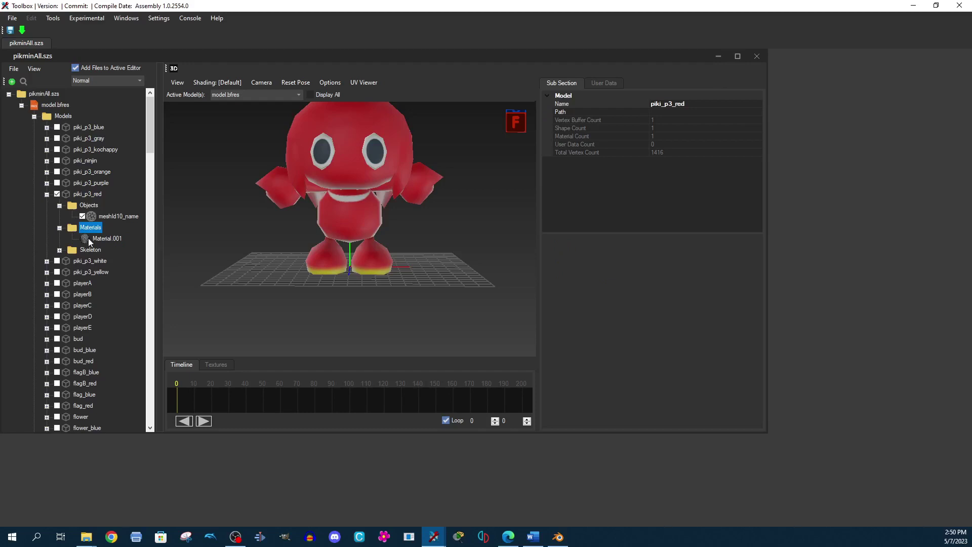
click(88, 238)
click(582, 165)
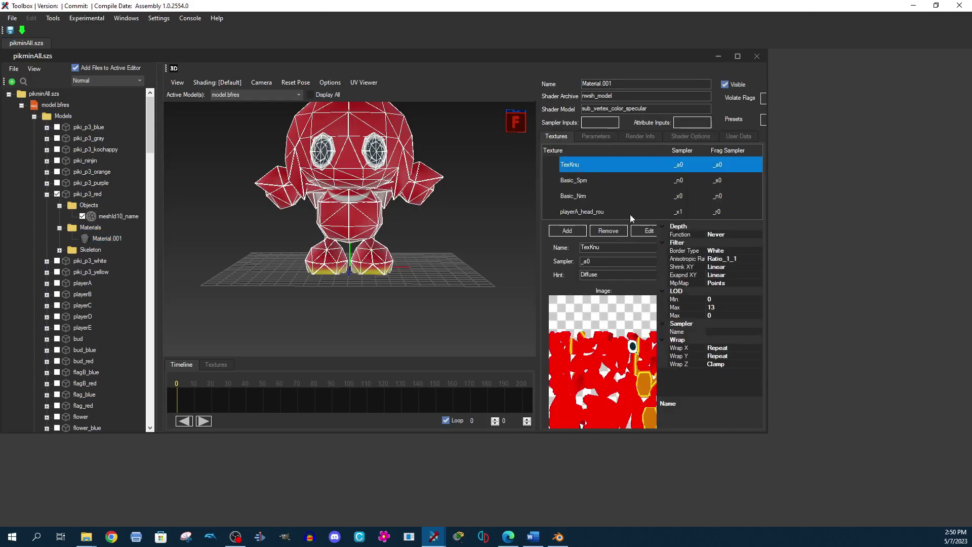
click(648, 231)
scroll(162, 237, down, 10)
click(150, 243)
drag(135, 306, 129, 306)
click(136, 295)
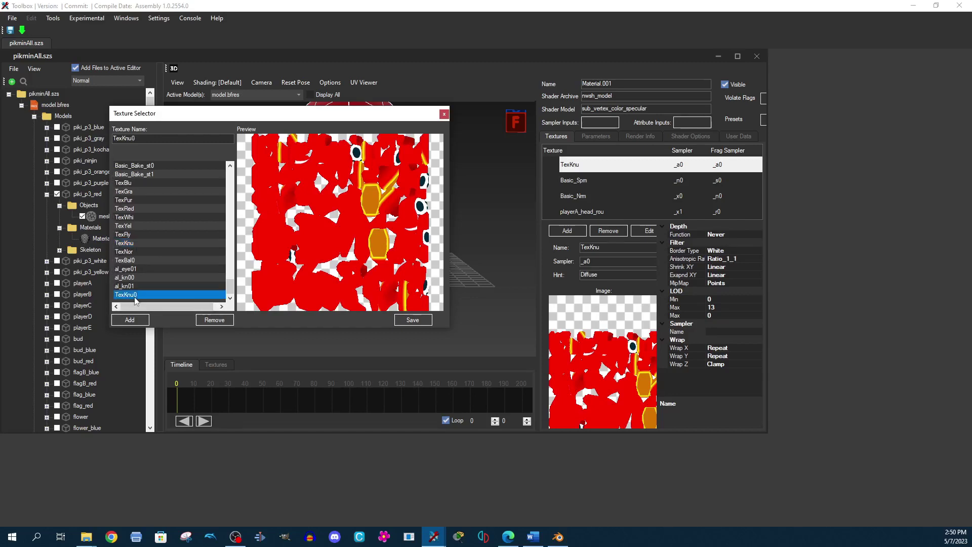
click(133, 252)
click(135, 245)
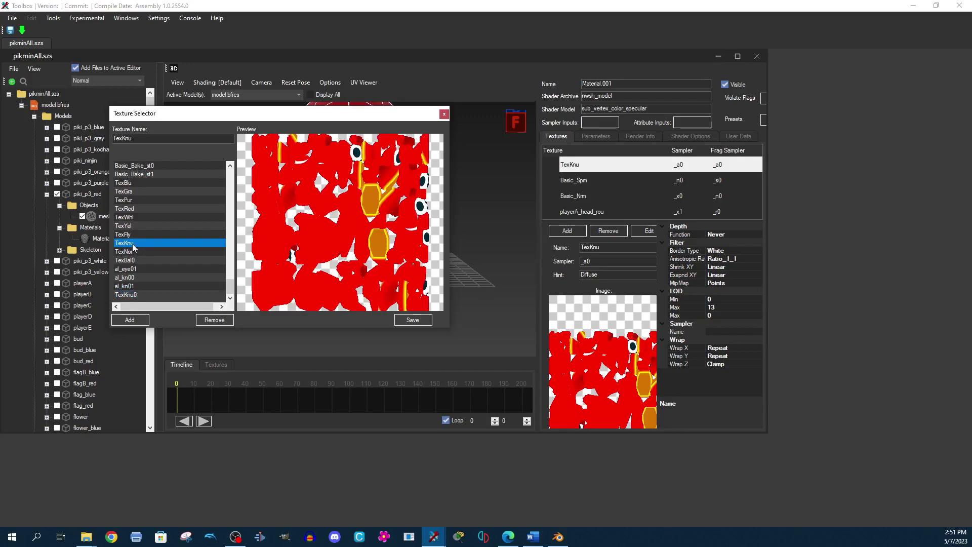
click(130, 295)
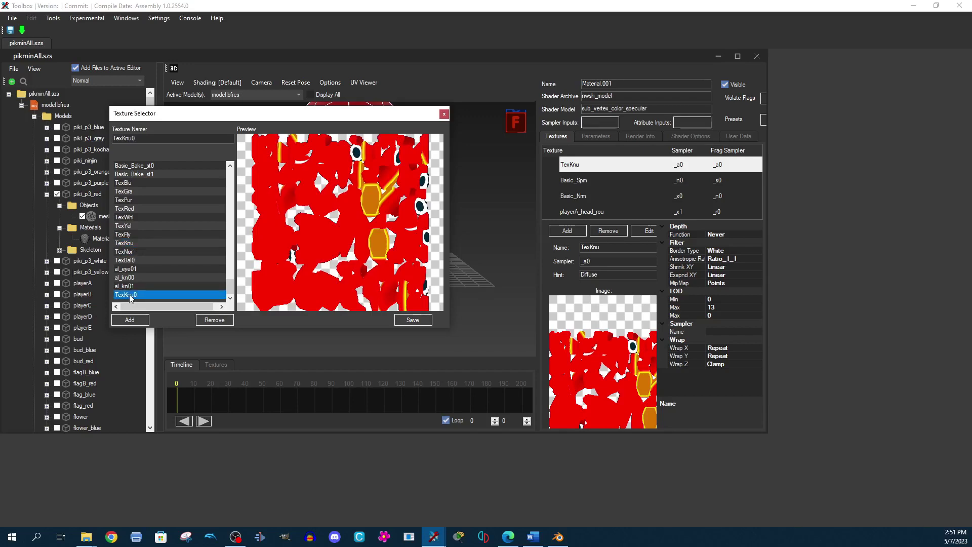
click(420, 325)
Collapse the piki_p3_red entry and start saving pikminAll.szs
drag(404, 250, 268, 196)
drag(452, 243, 323, 232)
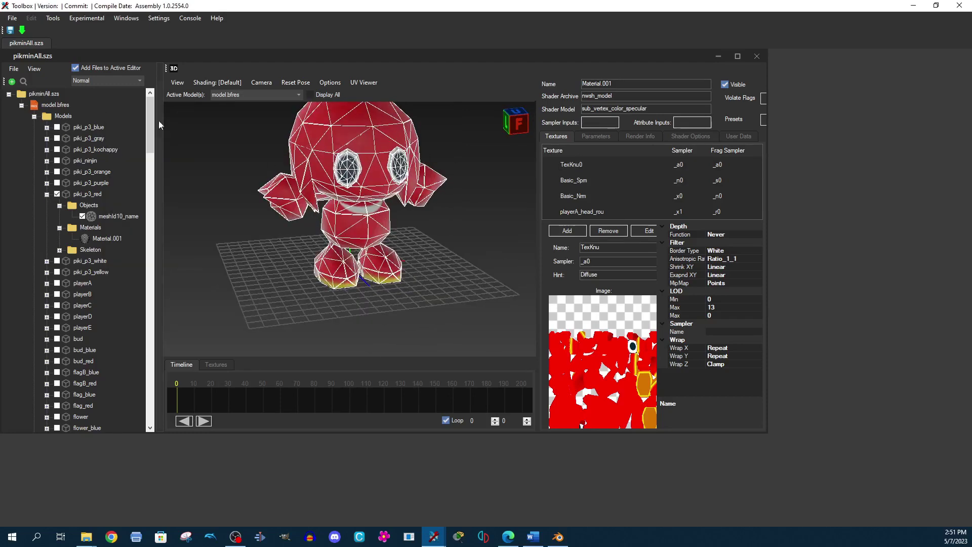
click(46, 195)
click(10, 31)
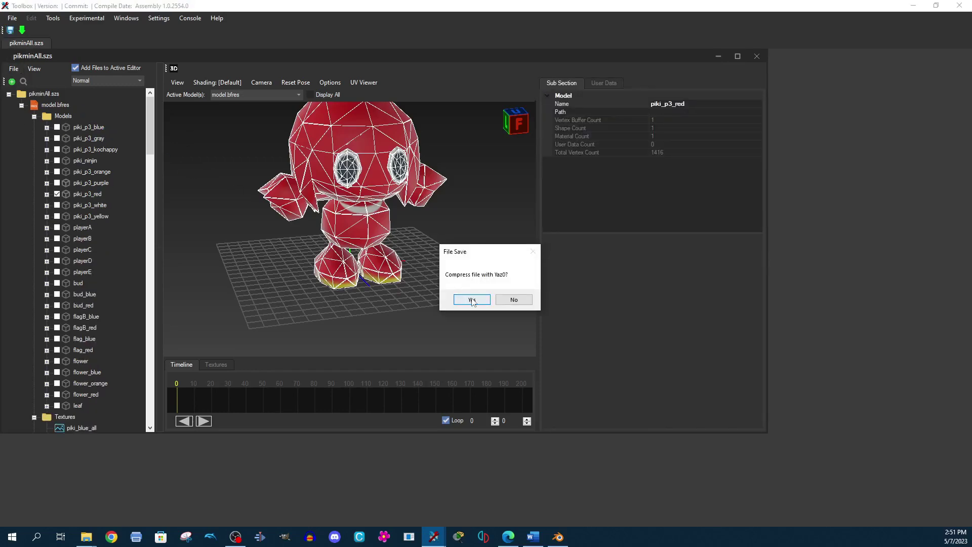